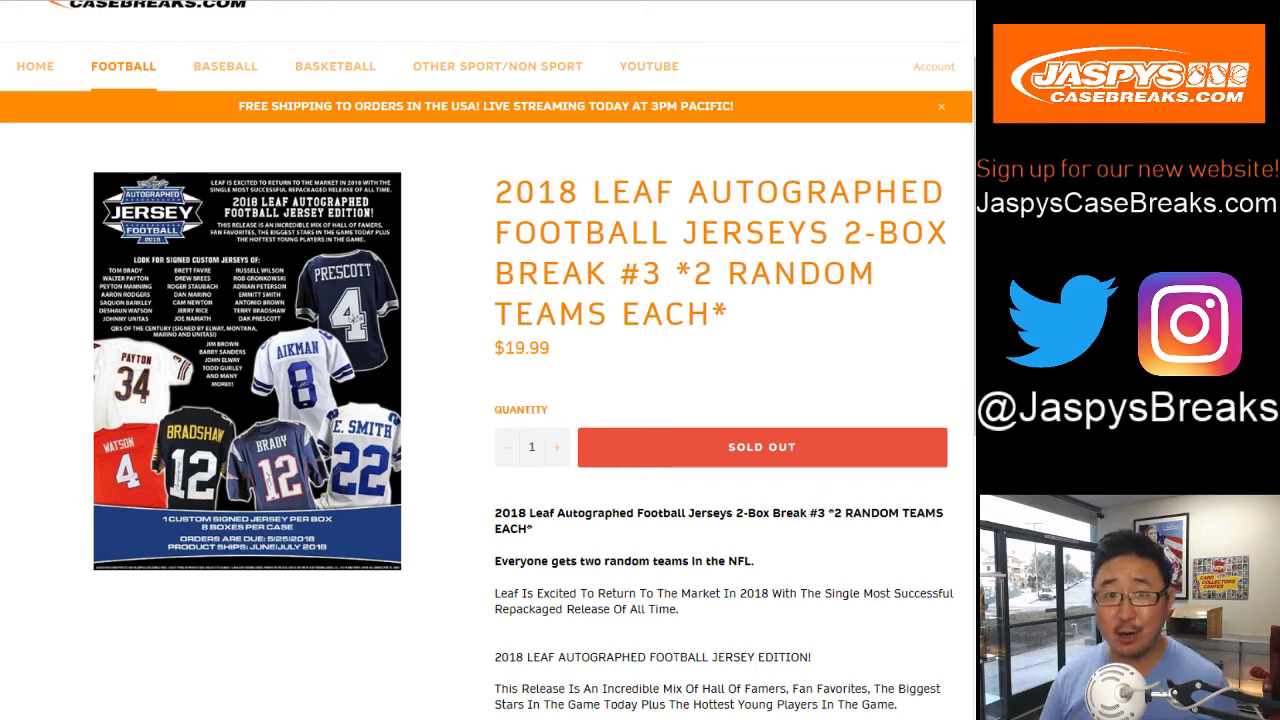
- Paste a second copy of the buyer names to make 32 entries in the List Randomizer
{"action": "scroll", "coordinate": [488, 314], "scroll_direction": "down", "scroll_amount": 1}
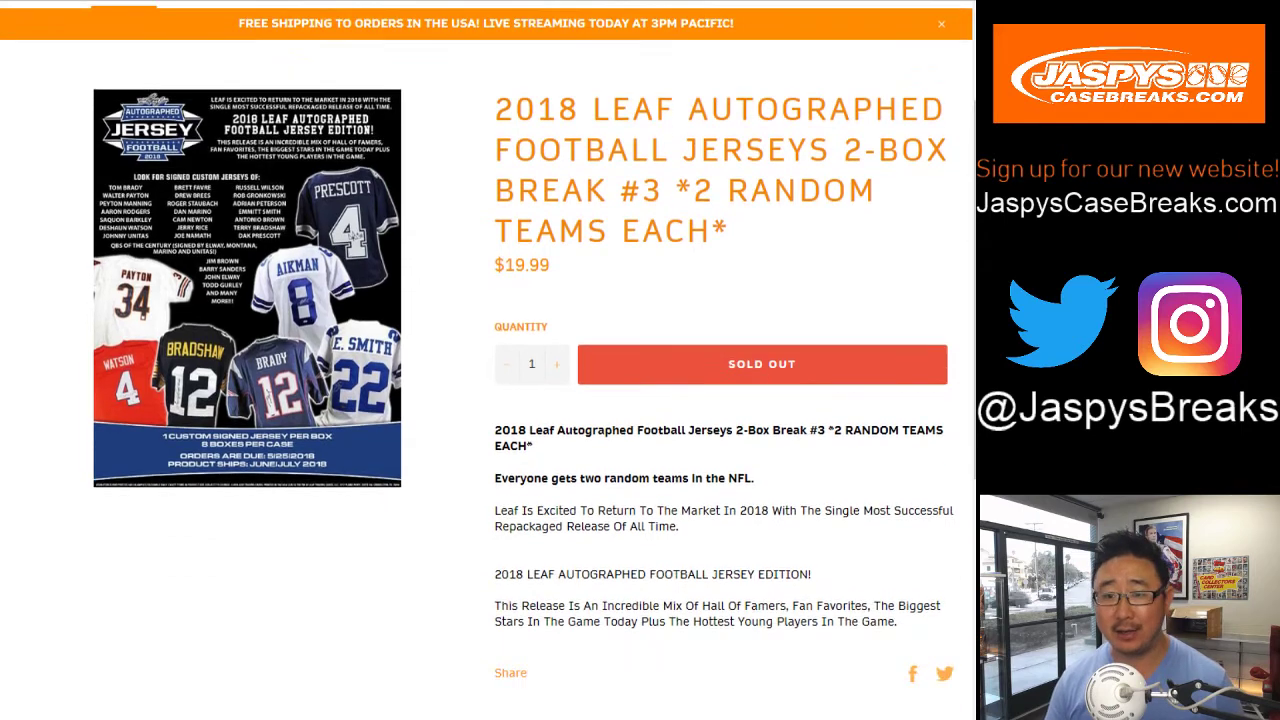
{"action": "scroll", "coordinate": [488, 341], "scroll_direction": "down", "scroll_amount": 1}
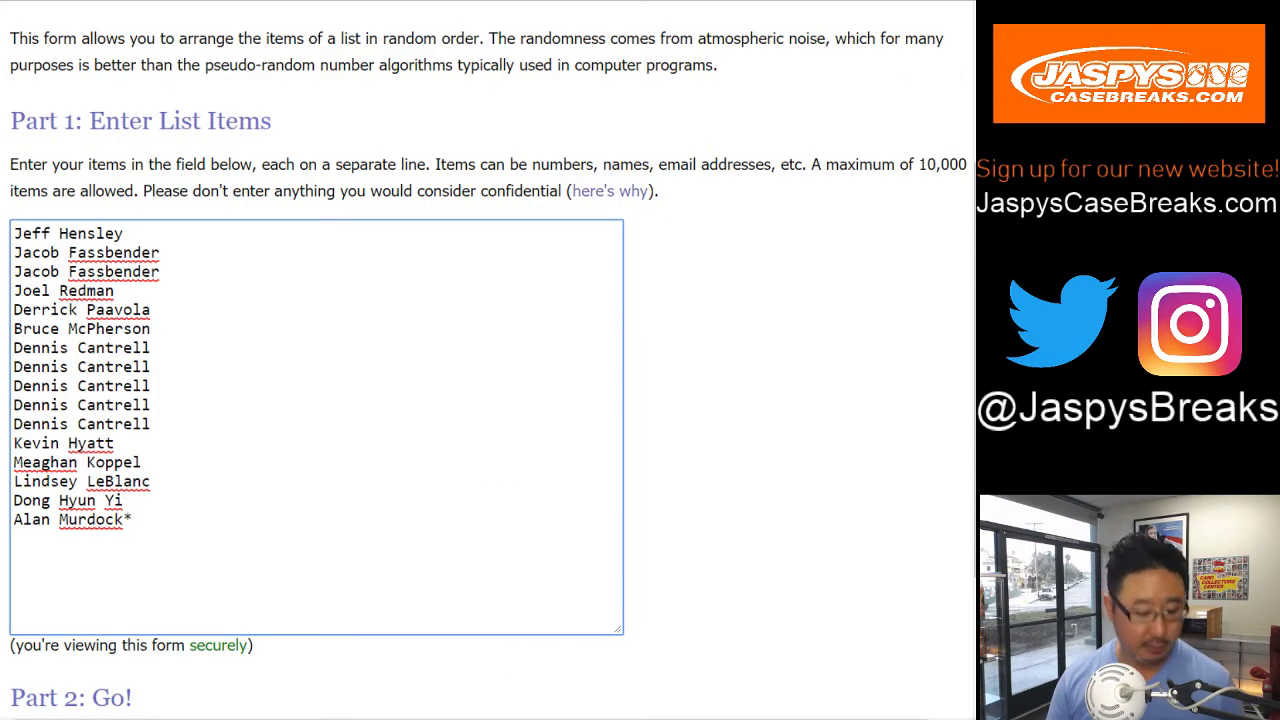
{"action": "key", "text": "ctrl+a"}
{"action": "key", "text": "ctrl+c"}
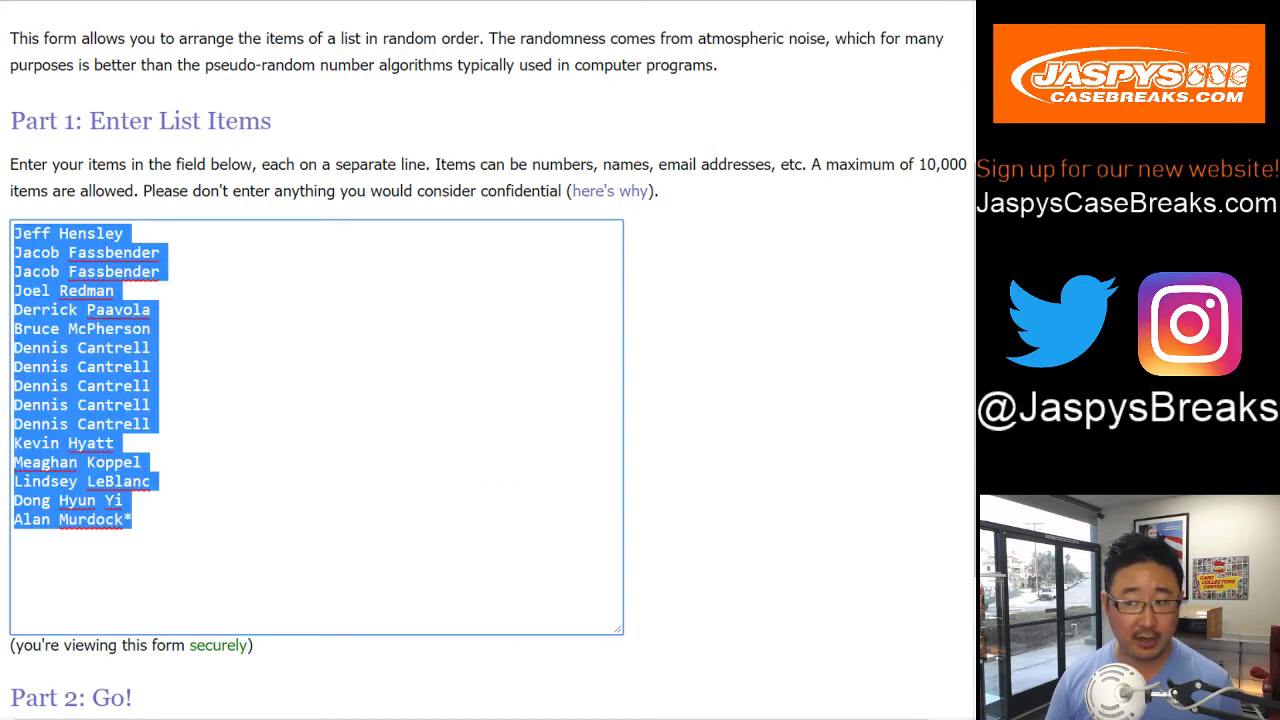
{"action": "left_click", "coordinate": [133, 519]}
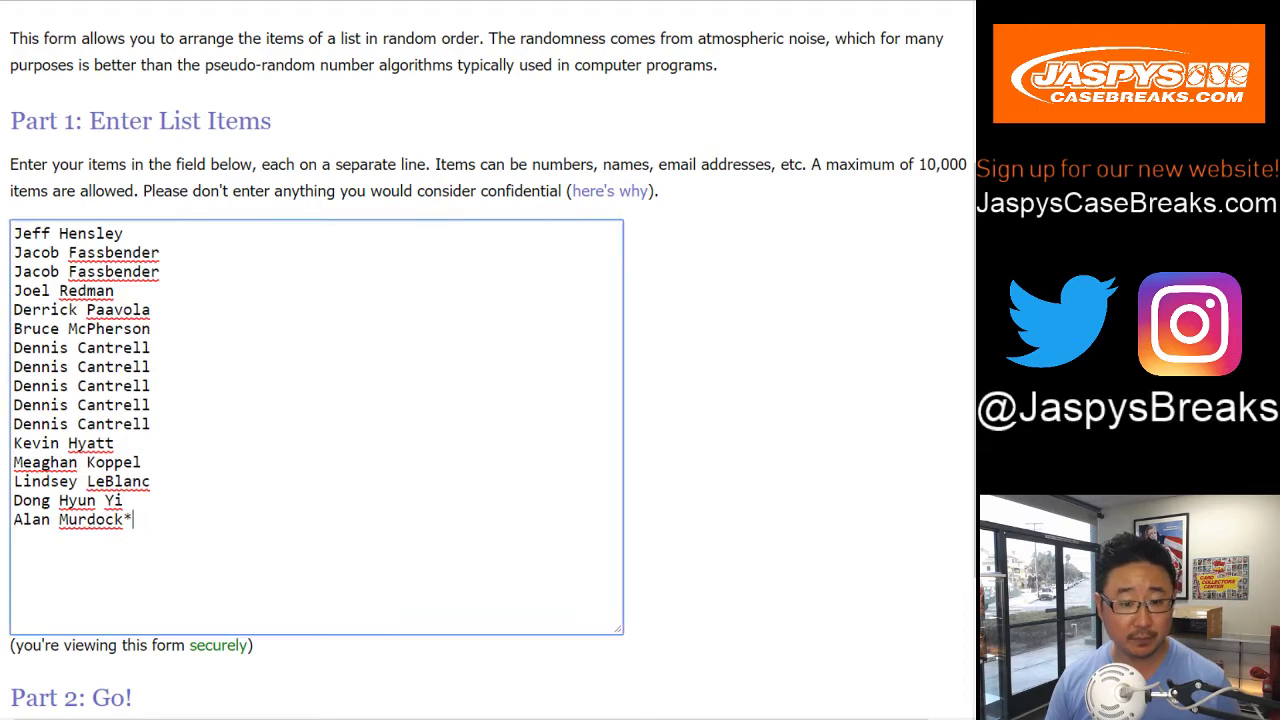
{"action": "key", "text": "ctrl+v"}
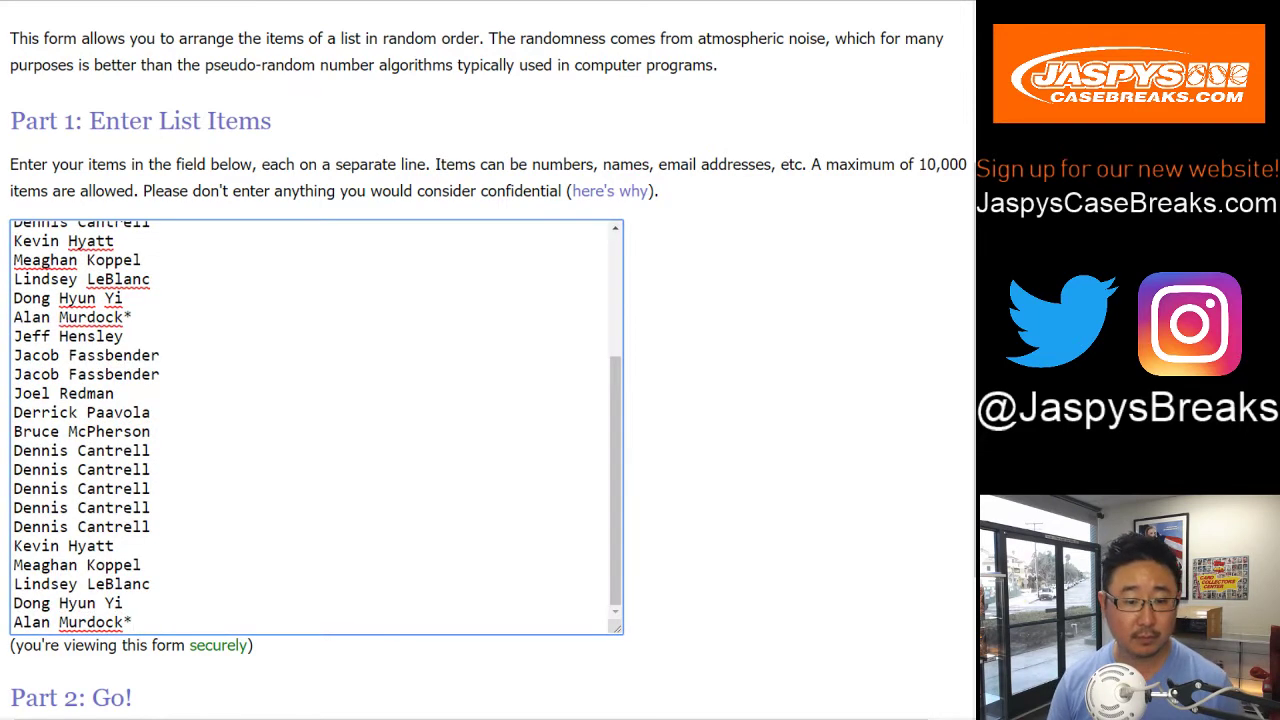
- Roll two virtual dice in the Dice Roller, getting a 4 and a 3 (total 7)
{"action": "scroll", "coordinate": [316, 427], "scroll_direction": "up", "scroll_amount": 6}
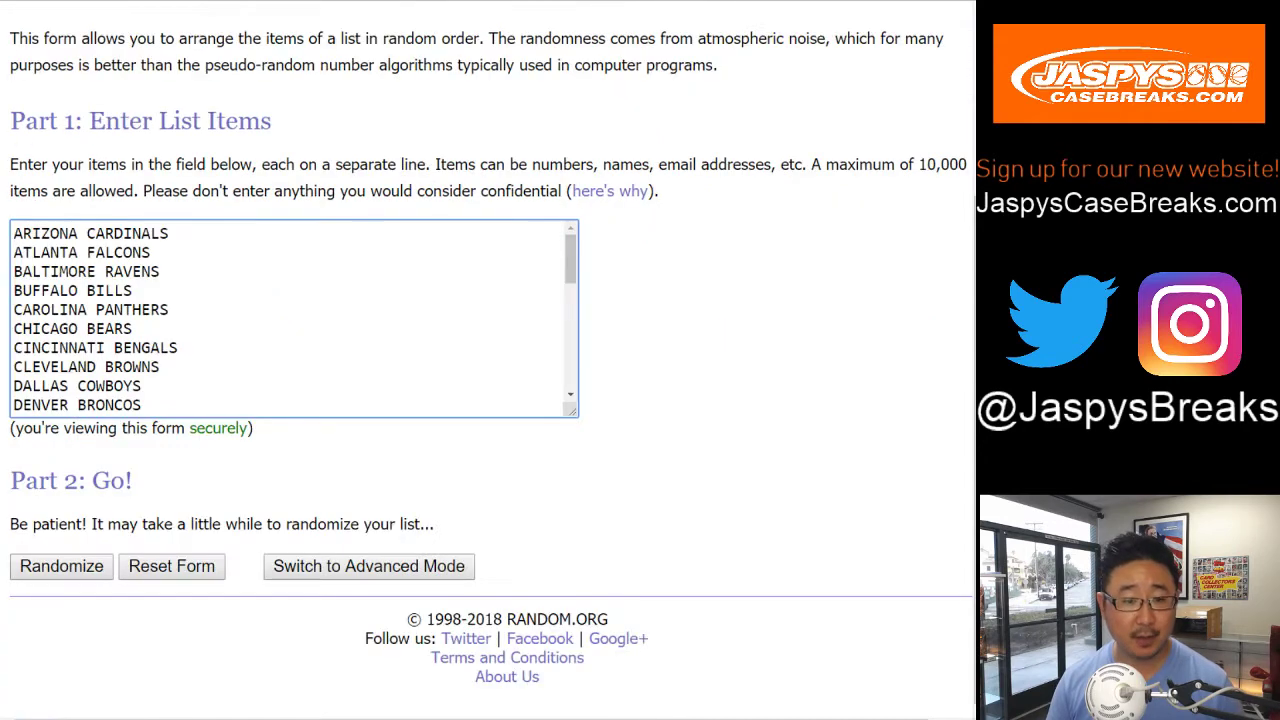
{"action": "left_click_drag", "start_coordinate": [570, 259], "coordinate": [570, 363]}
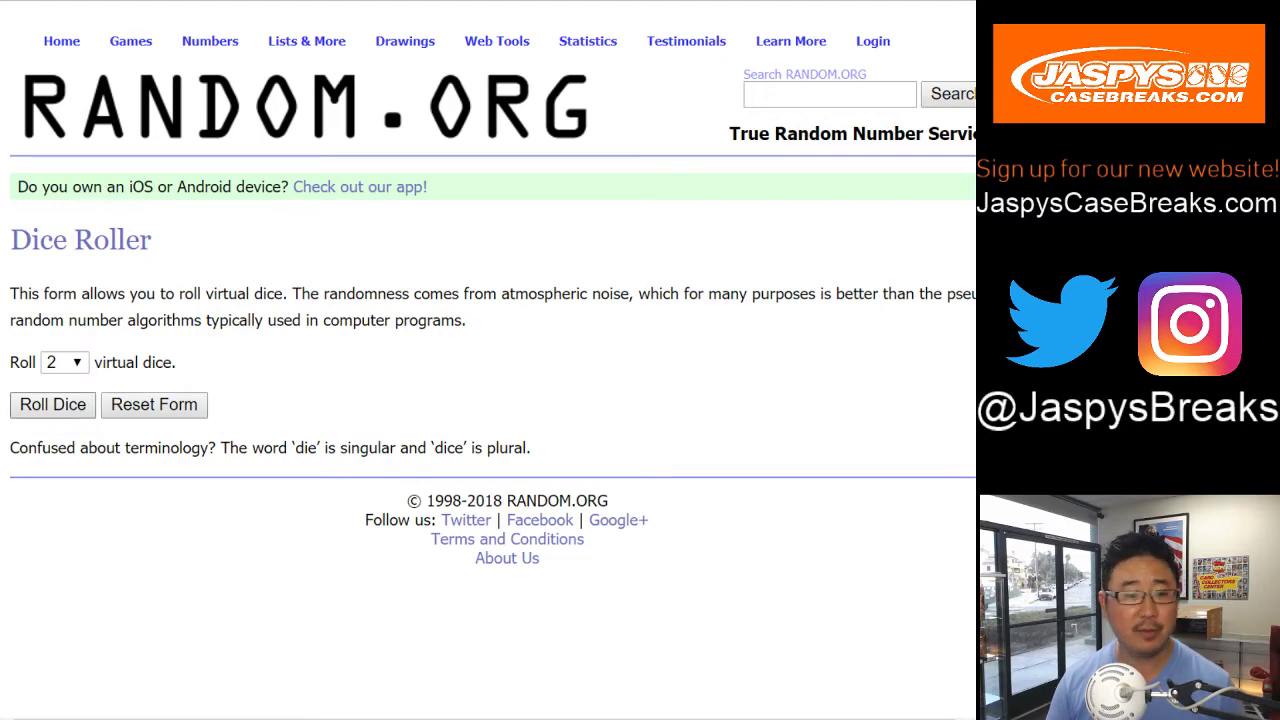
{"action": "left_click", "coordinate": [53, 404]}
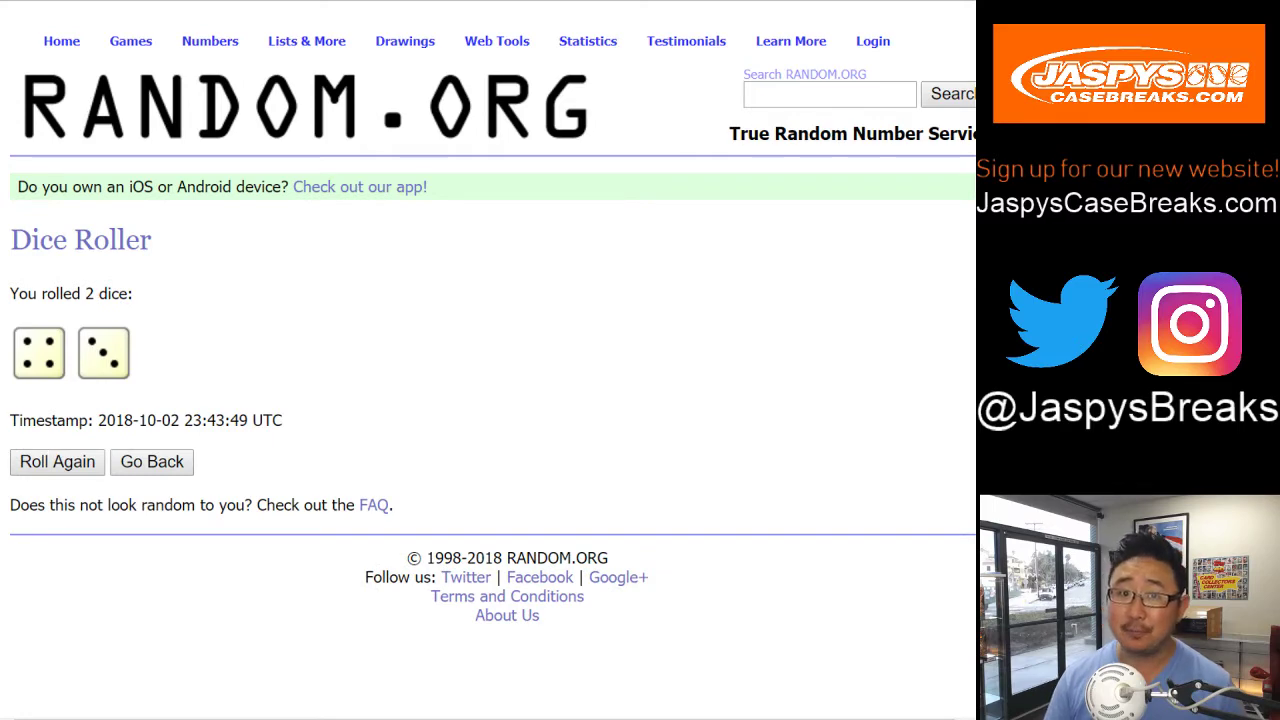
- Randomize the 32-name buyer list seven times to match the dice total
{"action": "key", "text": "ctrl+Tab"}
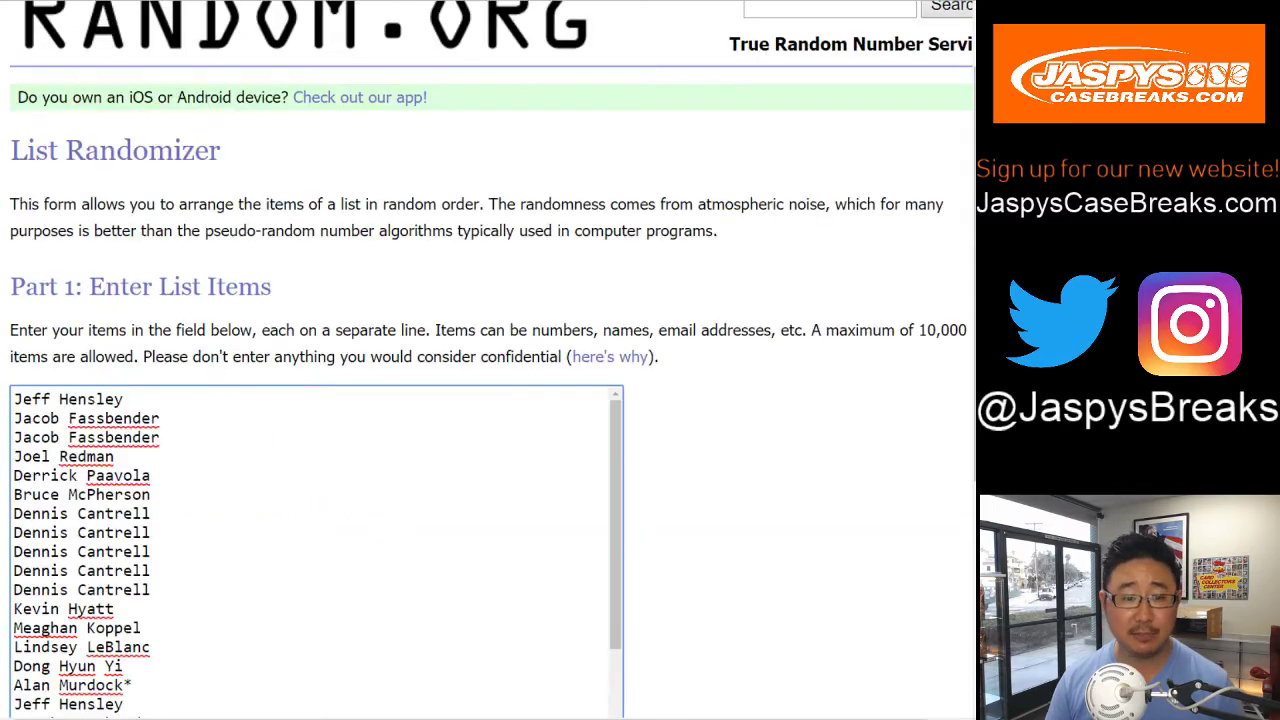
{"action": "scroll", "coordinate": [490, 390], "scroll_direction": "down", "scroll_amount": 3}
{"action": "scroll", "coordinate": [490, 390], "scroll_direction": "down", "scroll_amount": 3}
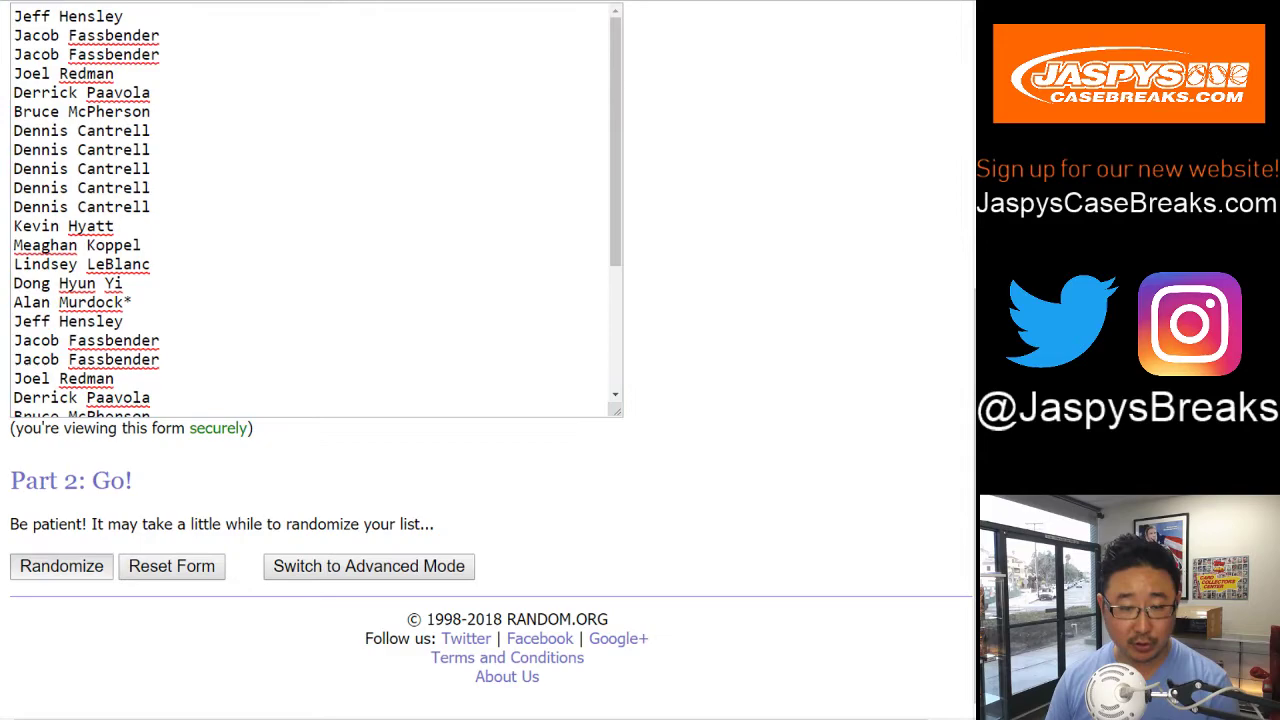
{"action": "left_click", "coordinate": [61, 566]}
{"action": "scroll", "coordinate": [61, 566], "scroll_direction": "down", "scroll_amount": 5}
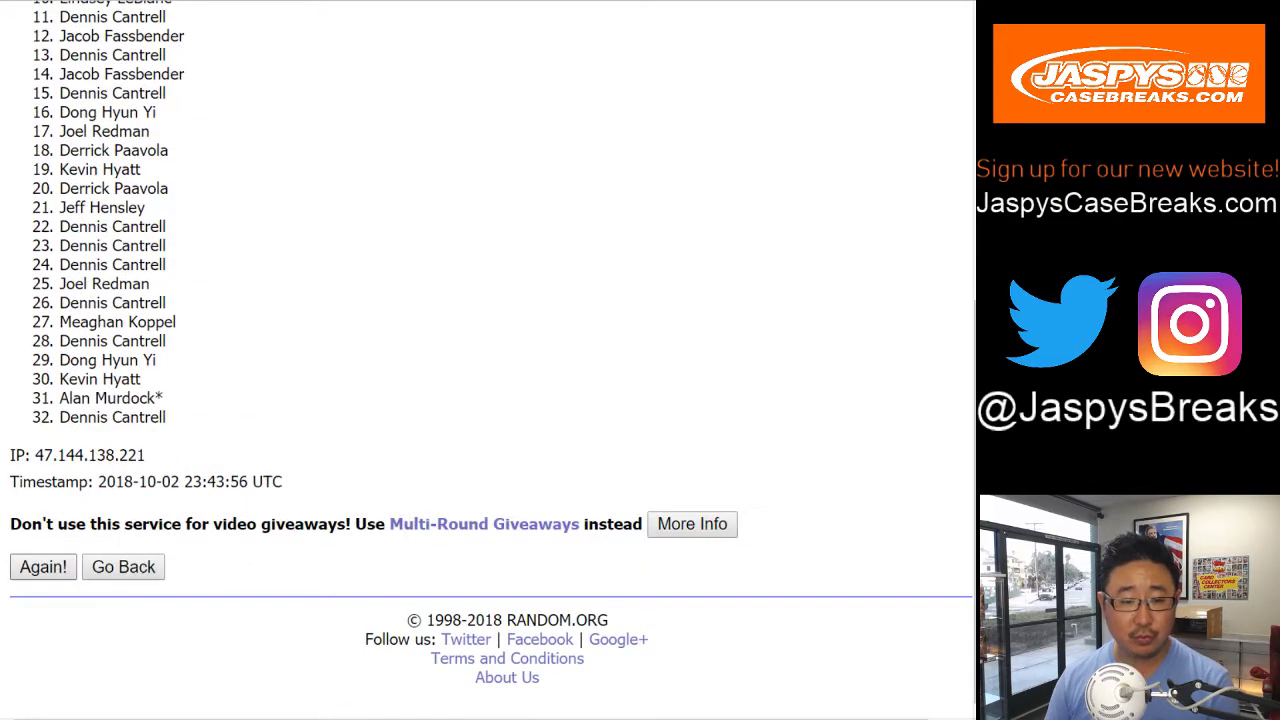
{"action": "left_click", "coordinate": [43, 567]}
{"action": "left_click", "coordinate": [43, 567]}
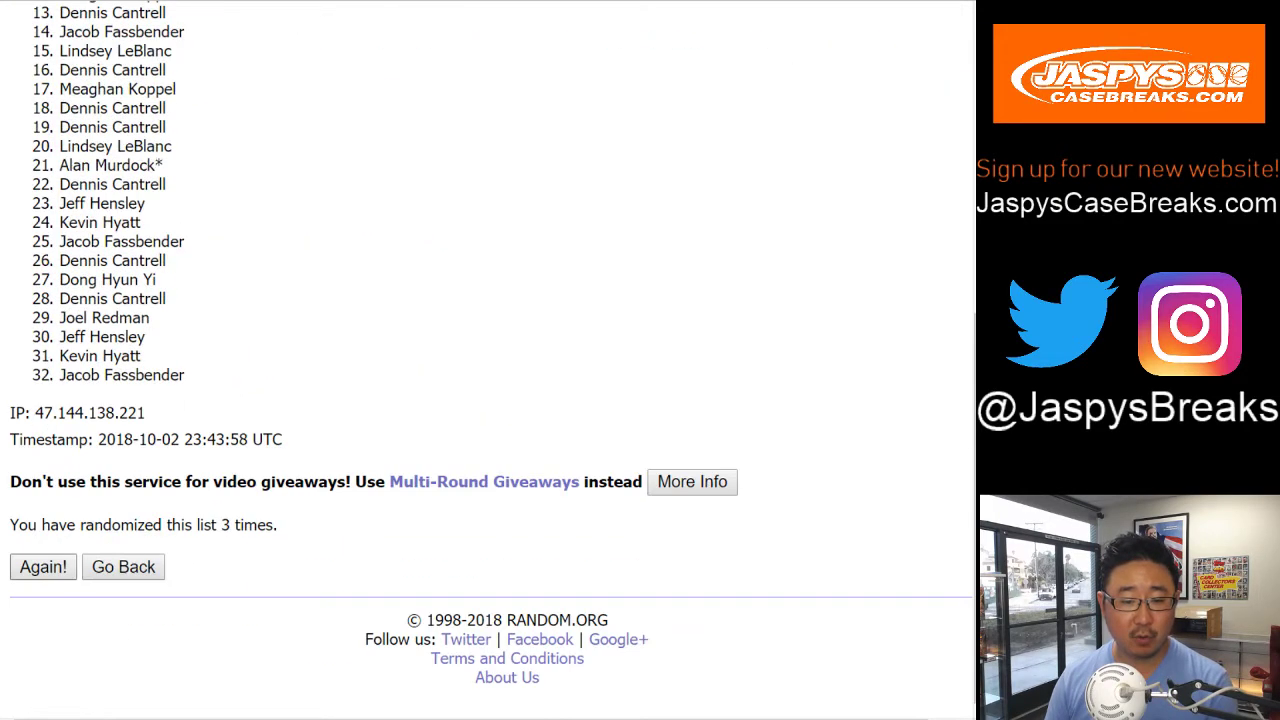
{"action": "left_click", "coordinate": [43, 567]}
{"action": "left_click", "coordinate": [43, 567]}
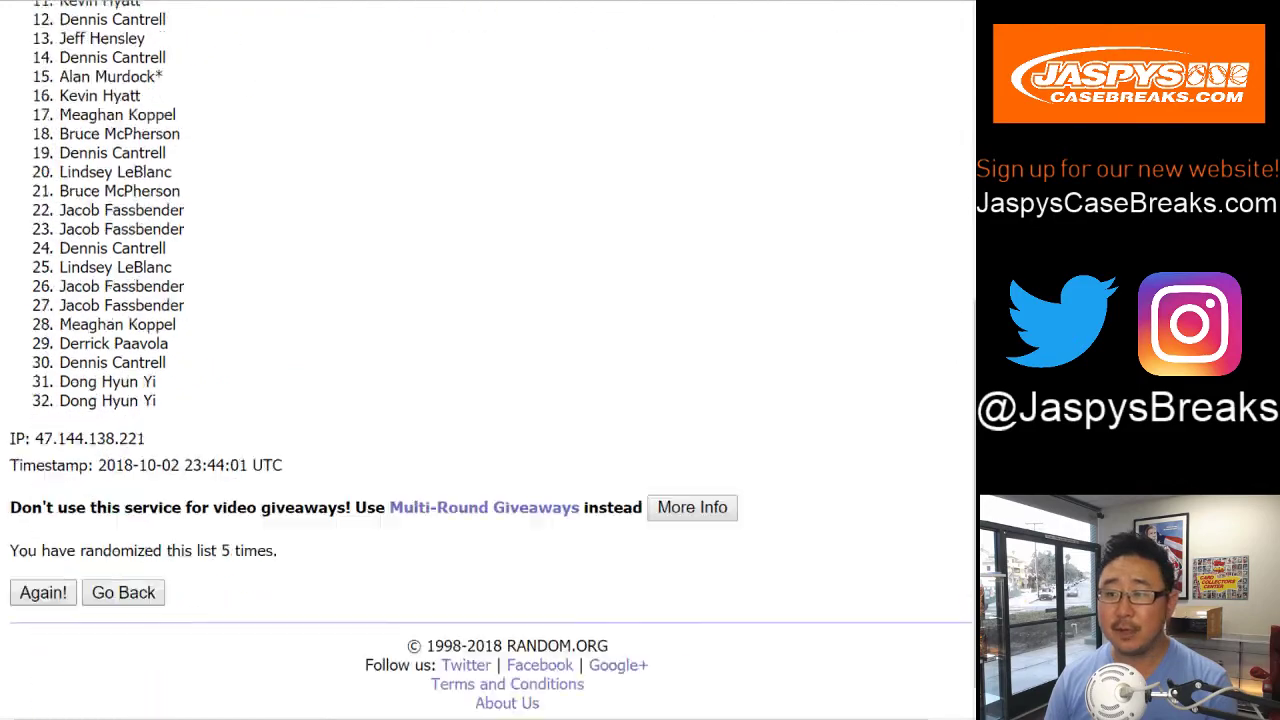
{"action": "left_click", "coordinate": [43, 567]}
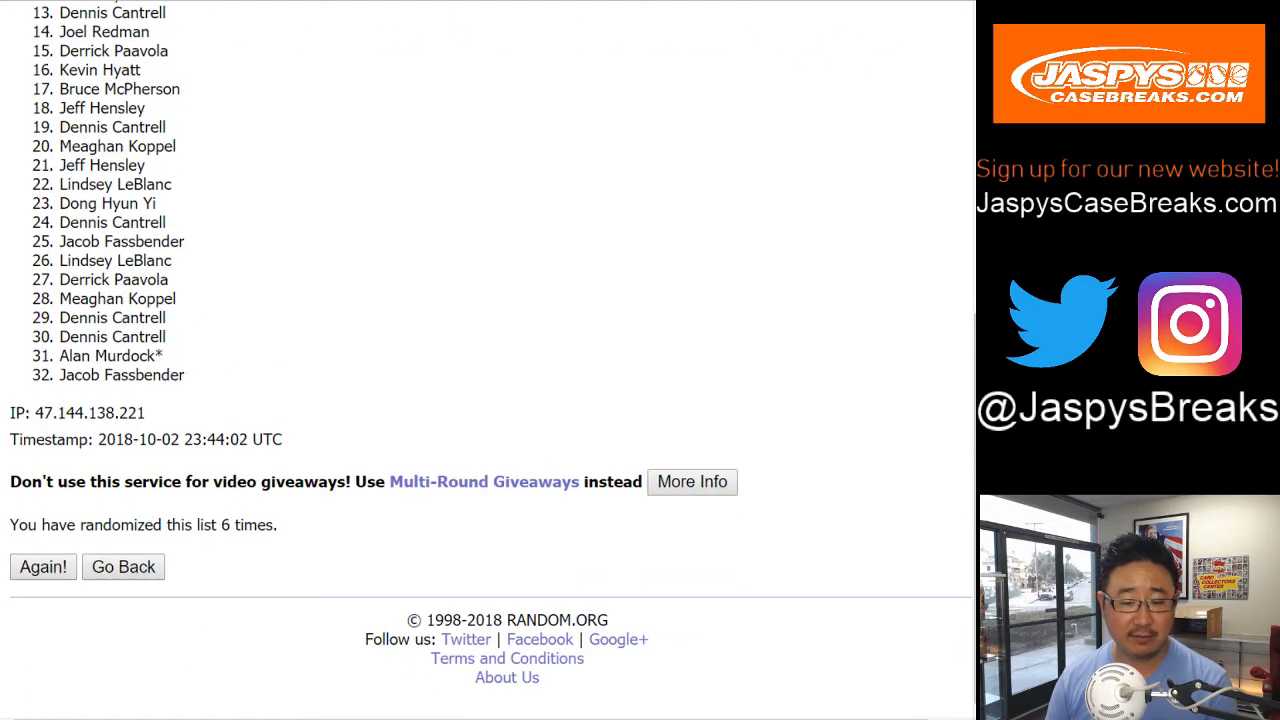
{"action": "left_click", "coordinate": [43, 567]}
- Paste the final randomized name list into Google Sheets column A, starting at A1
{"action": "scroll", "coordinate": [490, 400], "scroll_direction": "down", "scroll_amount": 5}
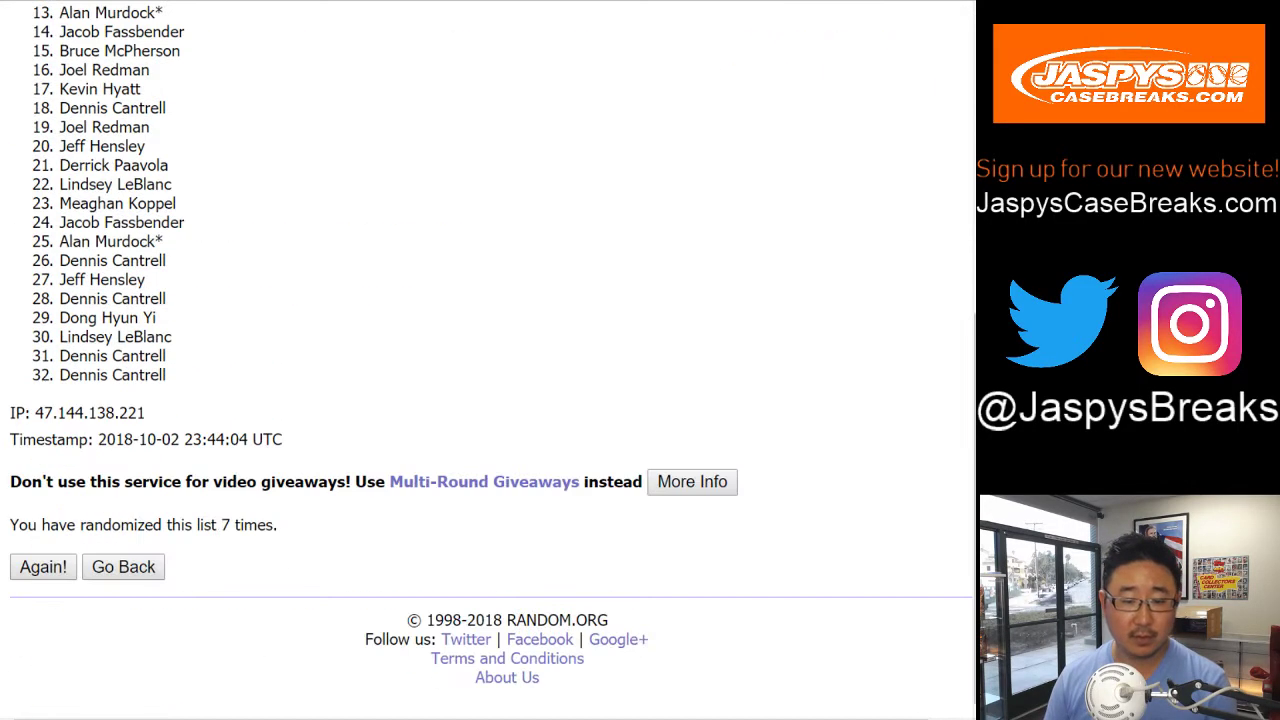
{"action": "scroll", "coordinate": [490, 400], "scroll_direction": "up", "scroll_amount": 5}
{"action": "mouse_move", "coordinate": [59, 332]}
{"action": "left_mouse_down"}
{"action": "mouse_move", "coordinate": [150, 705]}
{"action": "mouse_move", "coordinate": [282, 439]}
{"action": "mouse_move", "coordinate": [168, 356]}
{"action": "mouse_move", "coordinate": [168, 376]}
{"action": "left_mouse_up"}
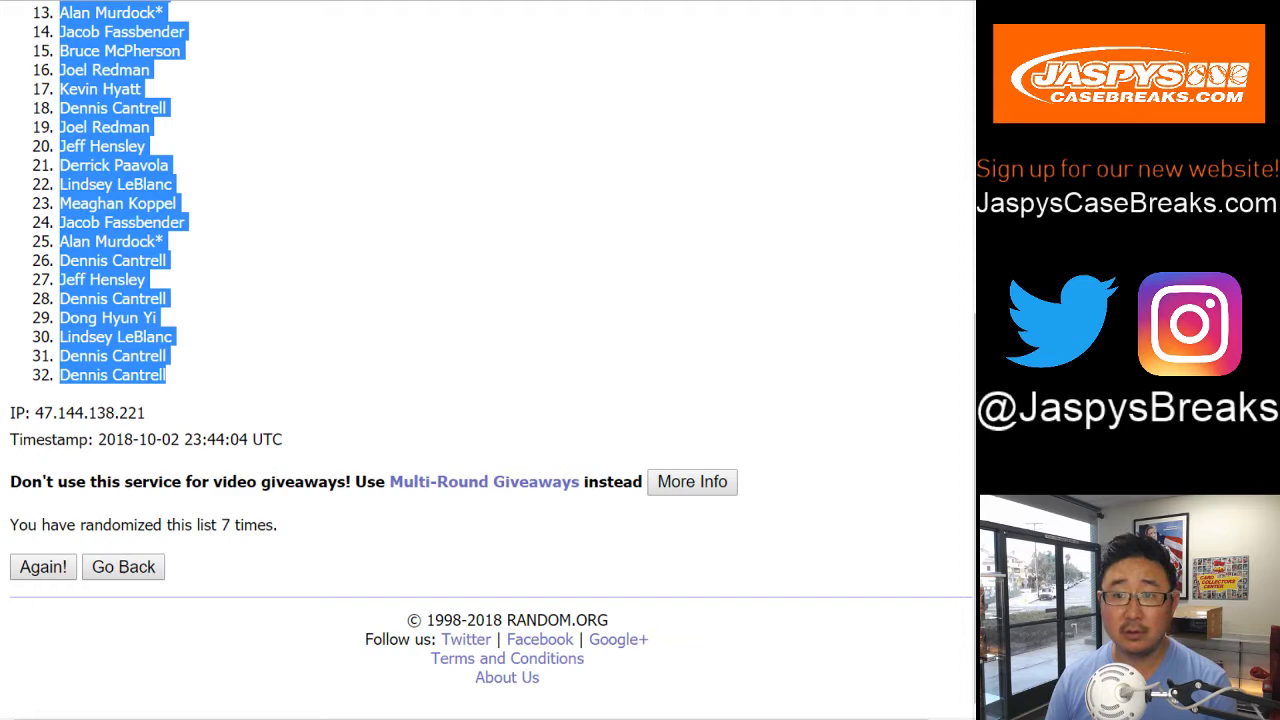
{"action": "key", "text": "alt+Tab"}
{"action": "right_click", "coordinate": [62, 128]}
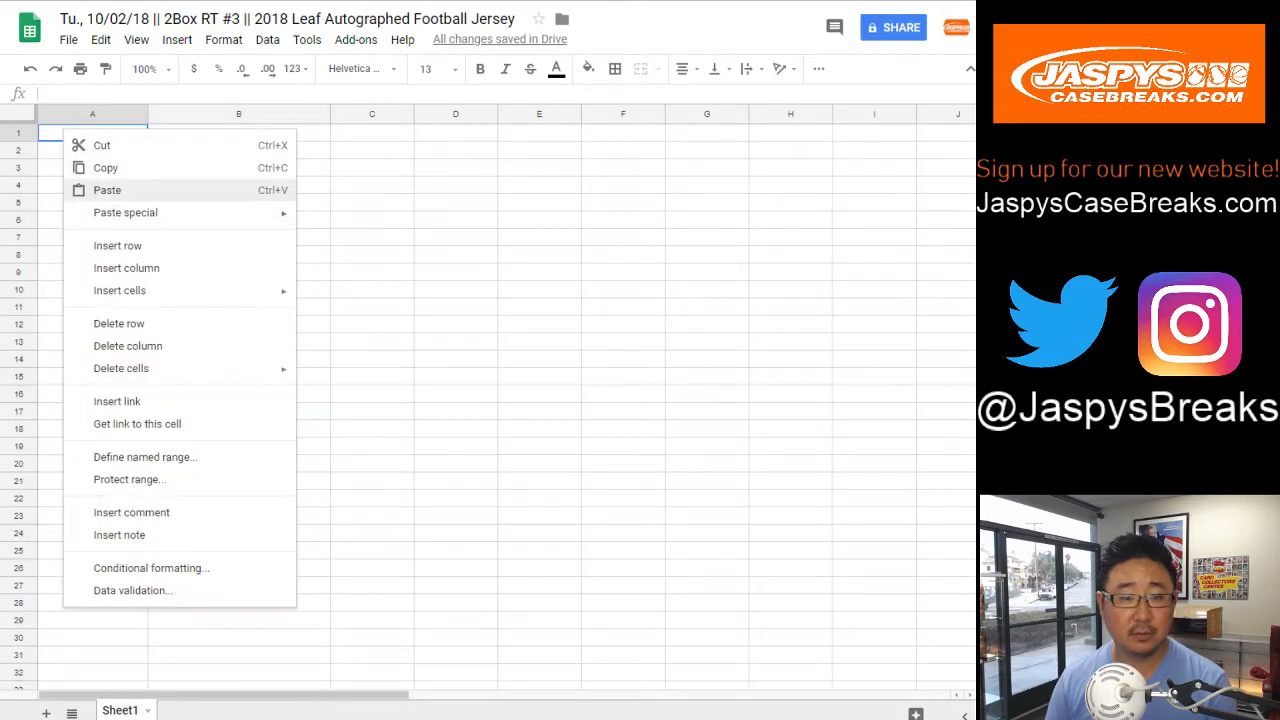
{"action": "left_click", "coordinate": [100, 189]}
- Shuffle the 32 NFL team list seven times in RANDOM.ORG's List Randomizer
{"action": "key", "text": "alt+Tab"}
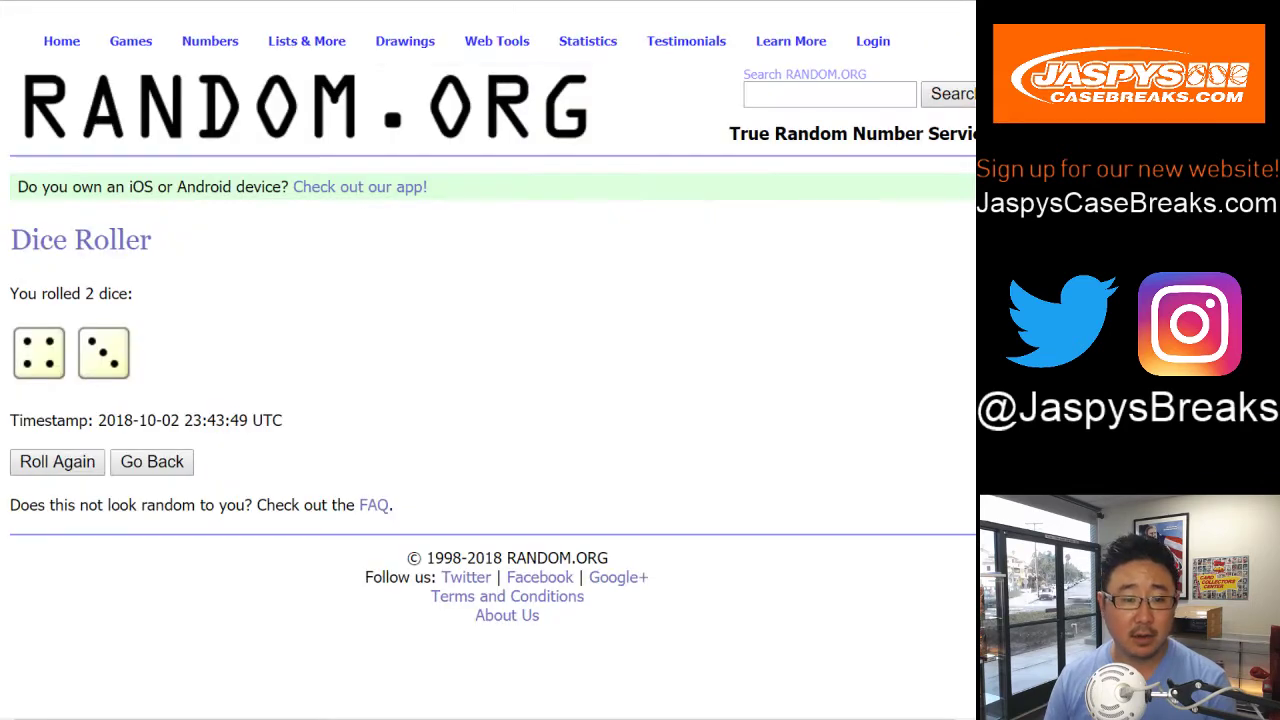
{"action": "key", "text": "alt+Tab"}
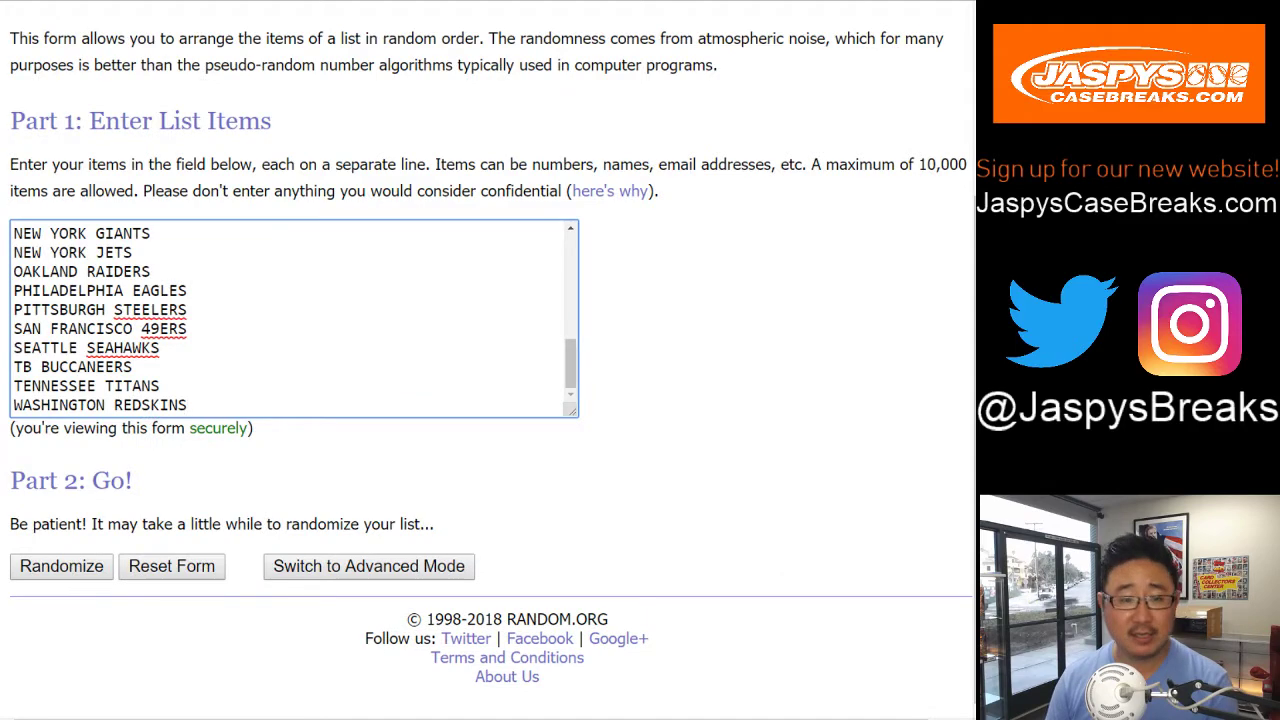
{"action": "left_click", "coordinate": [61, 566]}
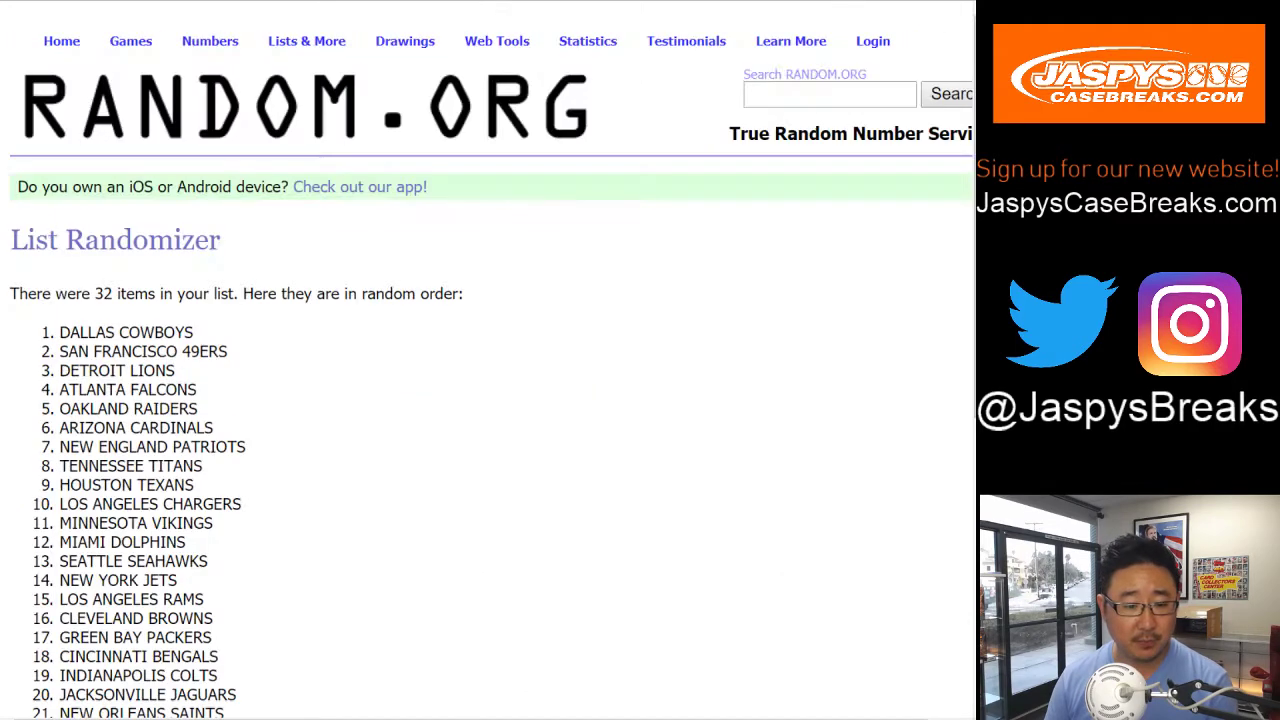
{"action": "scroll", "coordinate": [61, 566], "scroll_direction": "down", "scroll_amount": 5}
{"action": "left_click", "coordinate": [43, 567]}
{"action": "scroll", "coordinate": [43, 567], "scroll_direction": "down", "scroll_amount": 5}
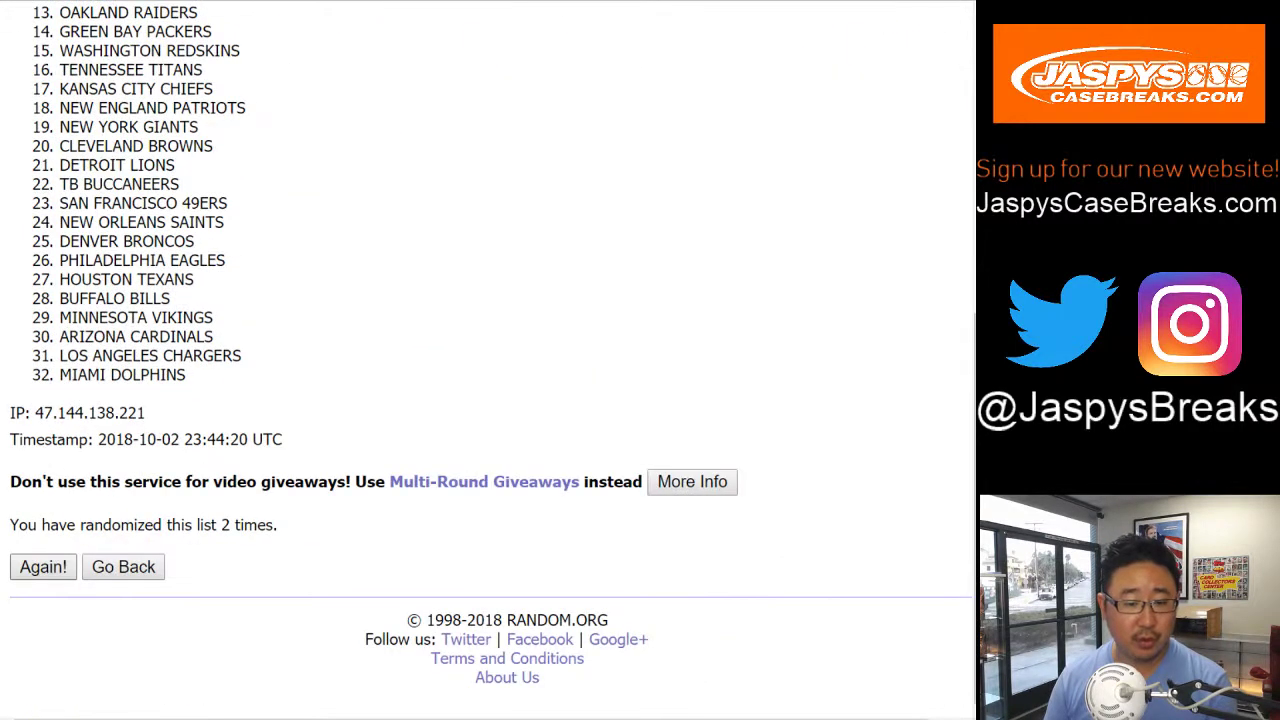
{"action": "left_click", "coordinate": [43, 567]}
{"action": "scroll", "coordinate": [43, 567], "scroll_direction": "down", "scroll_amount": 5}
{"action": "left_click", "coordinate": [43, 567]}
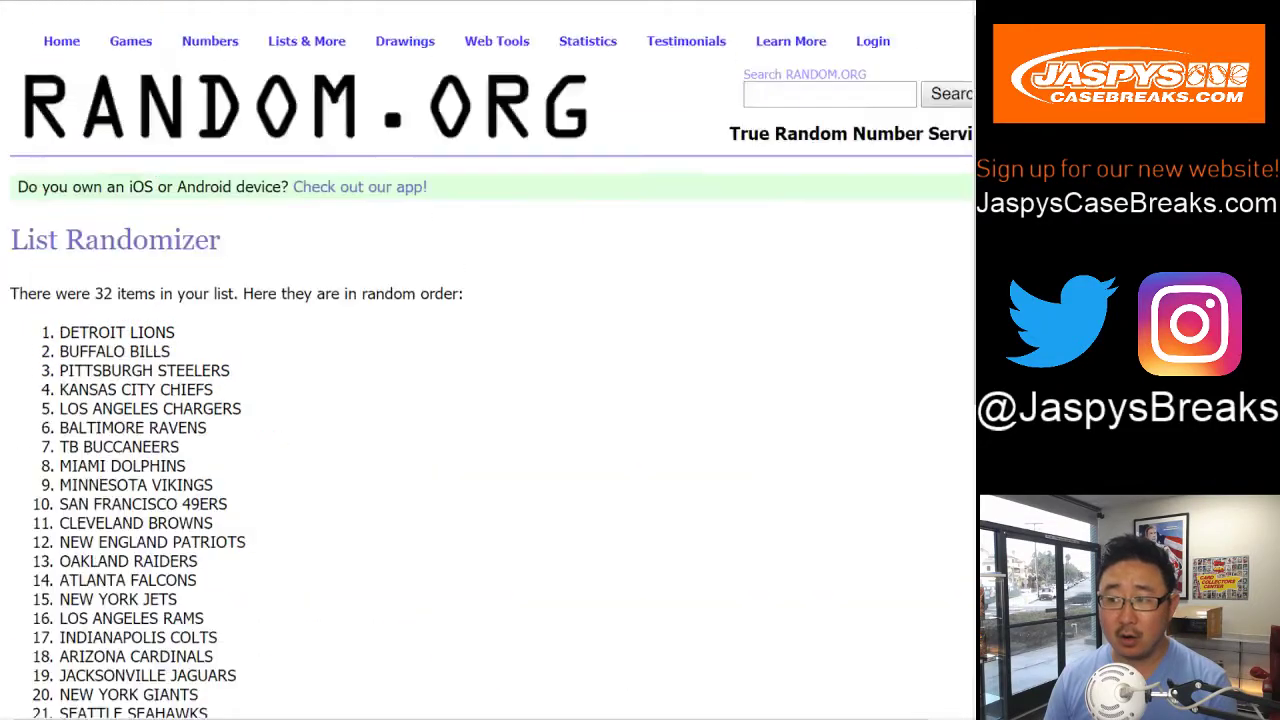
{"action": "scroll", "coordinate": [43, 567], "scroll_direction": "down", "scroll_amount": 5}
{"action": "left_click", "coordinate": [43, 567]}
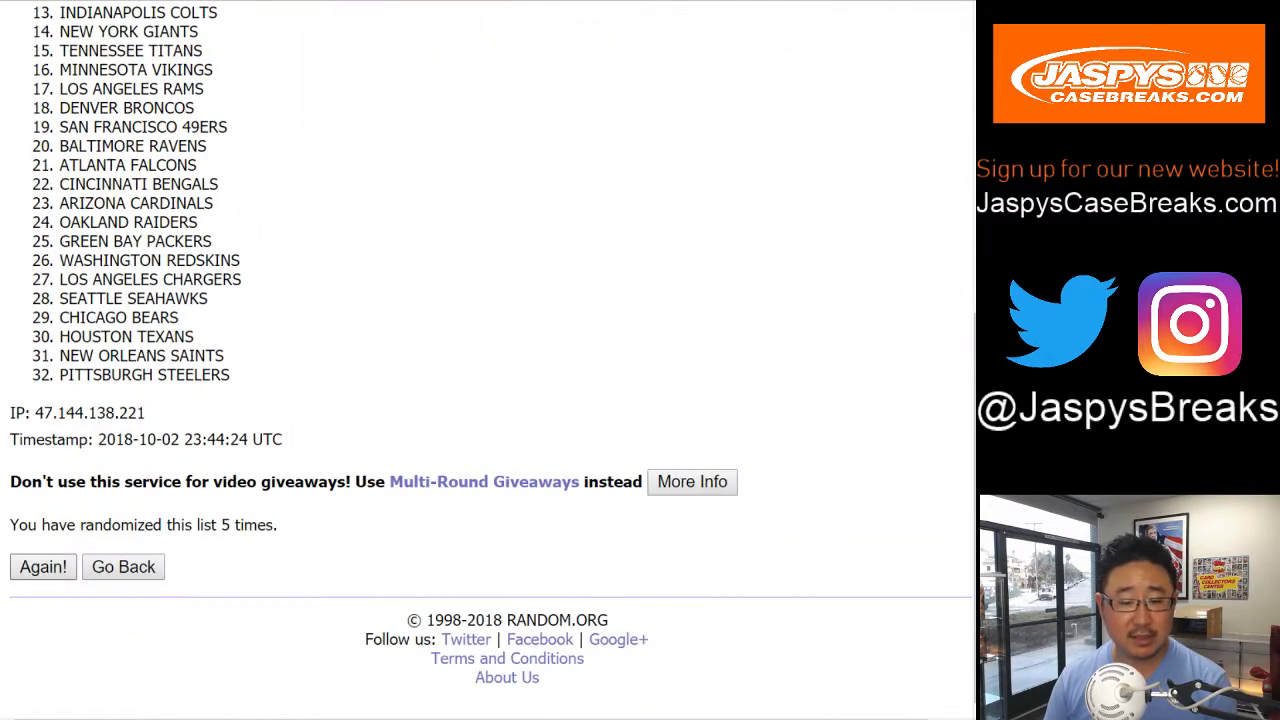
{"action": "left_click", "coordinate": [43, 567]}
{"action": "scroll", "coordinate": [43, 567], "scroll_direction": "down", "scroll_amount": 5}
{"action": "left_click", "coordinate": [43, 567]}
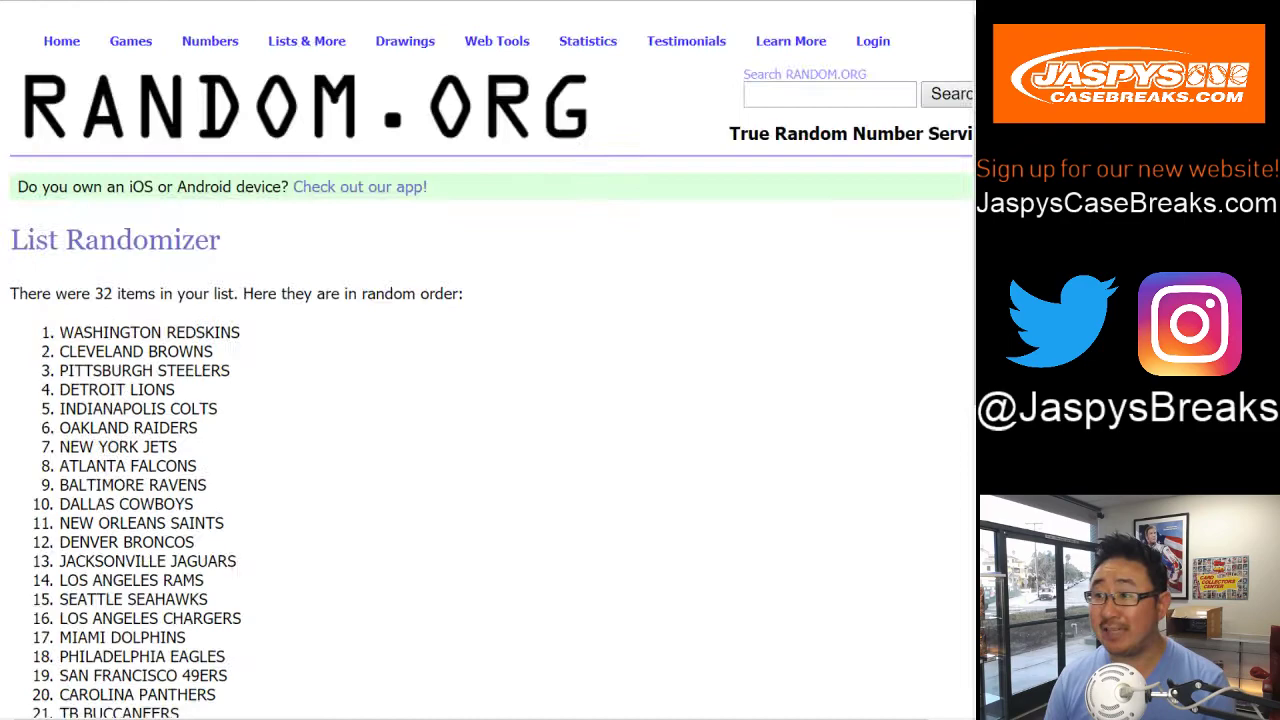
- Select all 32 shuffled teams, Washington Redskins first through Arizona Cardinals last
{"action": "scroll", "coordinate": [43, 567], "scroll_direction": "down", "scroll_amount": 5}
{"action": "scroll", "coordinate": [43, 567], "scroll_direction": "up", "scroll_amount": 5}
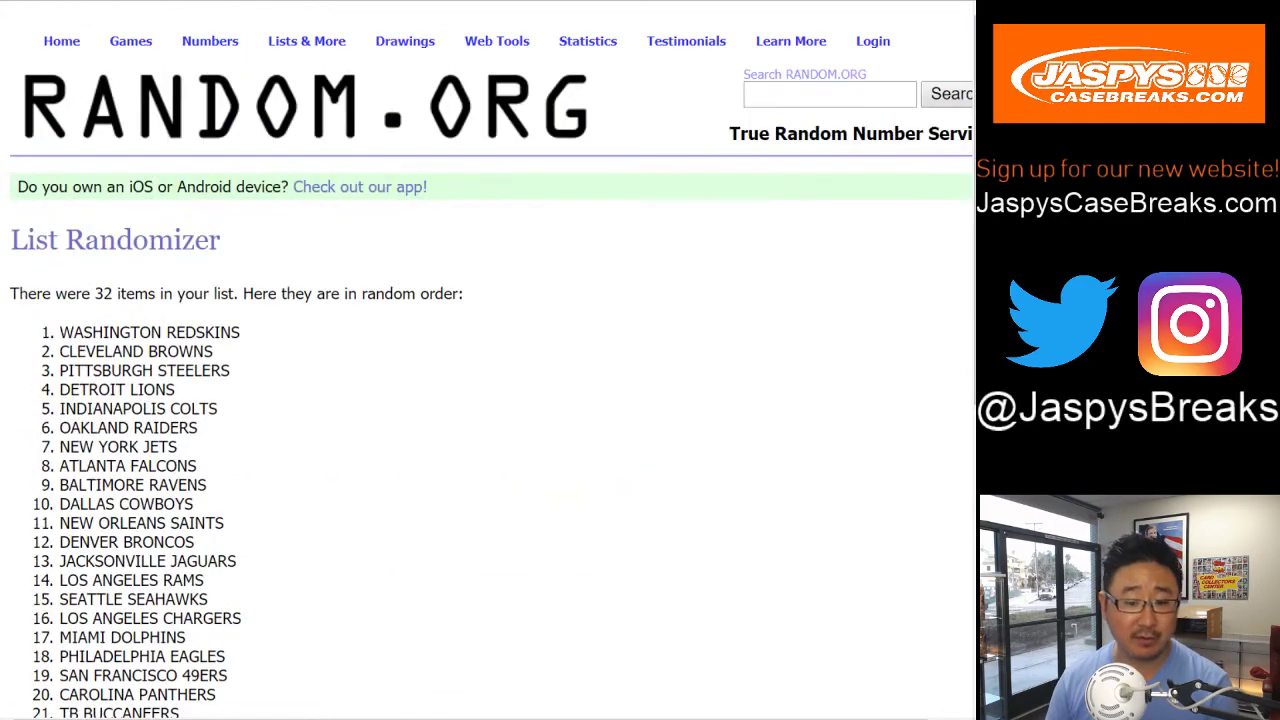
{"action": "mouse_move", "coordinate": [59, 332]}
{"action": "left_mouse_down"}
{"action": "mouse_move", "coordinate": [114, 406]}
{"action": "mouse_move", "coordinate": [280, 524]}
{"action": "mouse_move", "coordinate": [212, 317]}
{"action": "mouse_move", "coordinate": [213, 374]}
{"action": "left_mouse_up"}
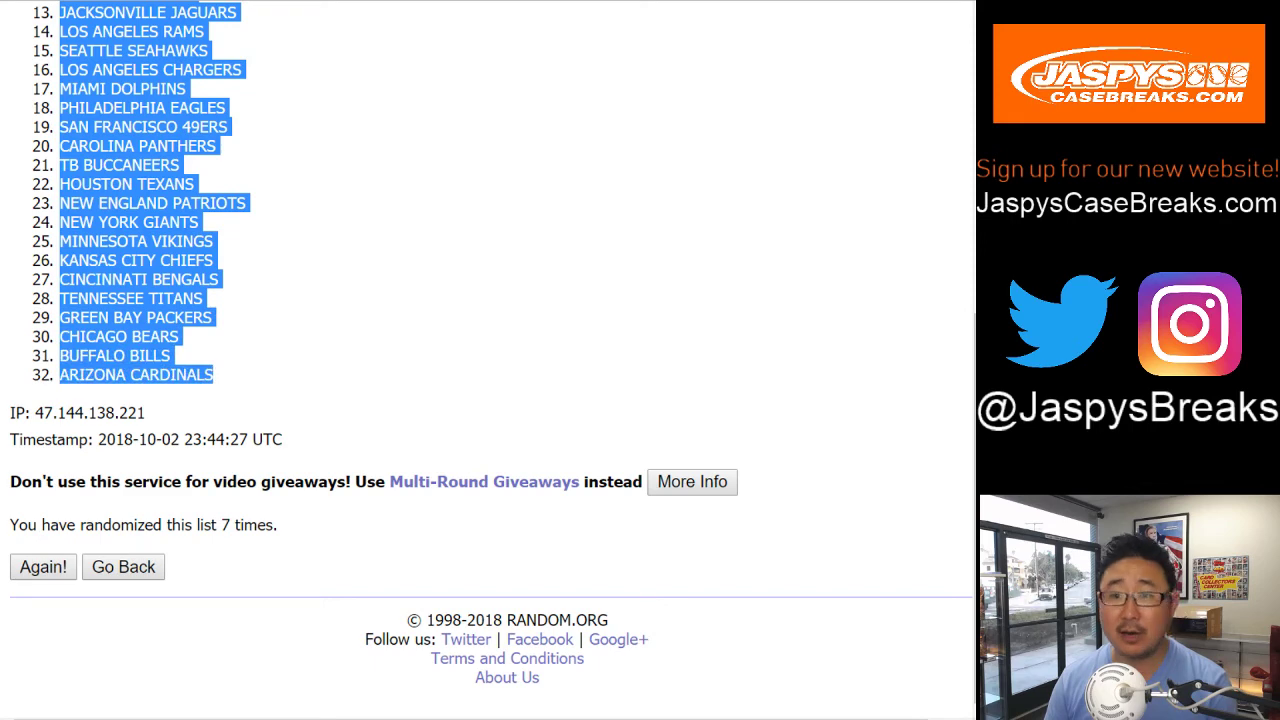
- Paste the shuffled team list into column B starting at B1, beside the buyer names
{"action": "key", "text": "ctrl+Tab"}
{"action": "left_click", "coordinate": [260, 133]}
{"action": "right_click", "coordinate": [260, 133]}
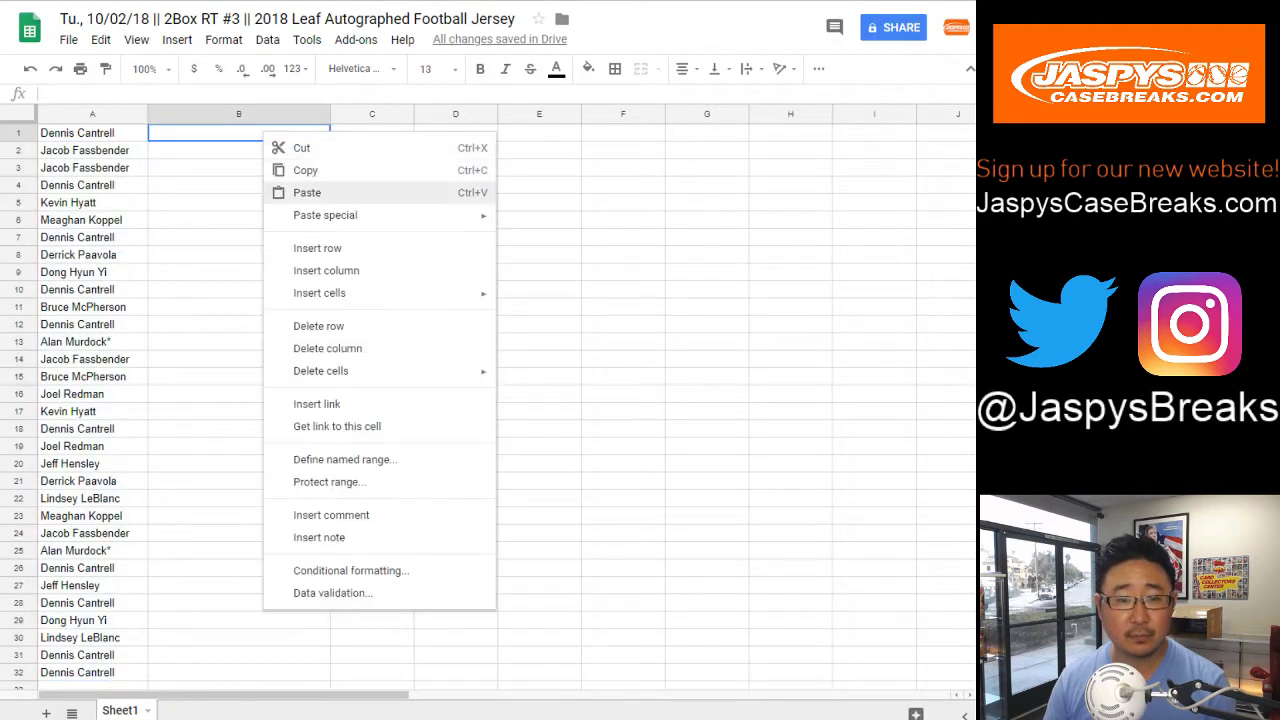
{"action": "left_click", "coordinate": [300, 190]}
- Set every cell in the sheet to Helvetica Neue, font size 13
{"action": "key", "text": "ctrl+a"}
{"action": "left_click", "coordinate": [362, 68]}
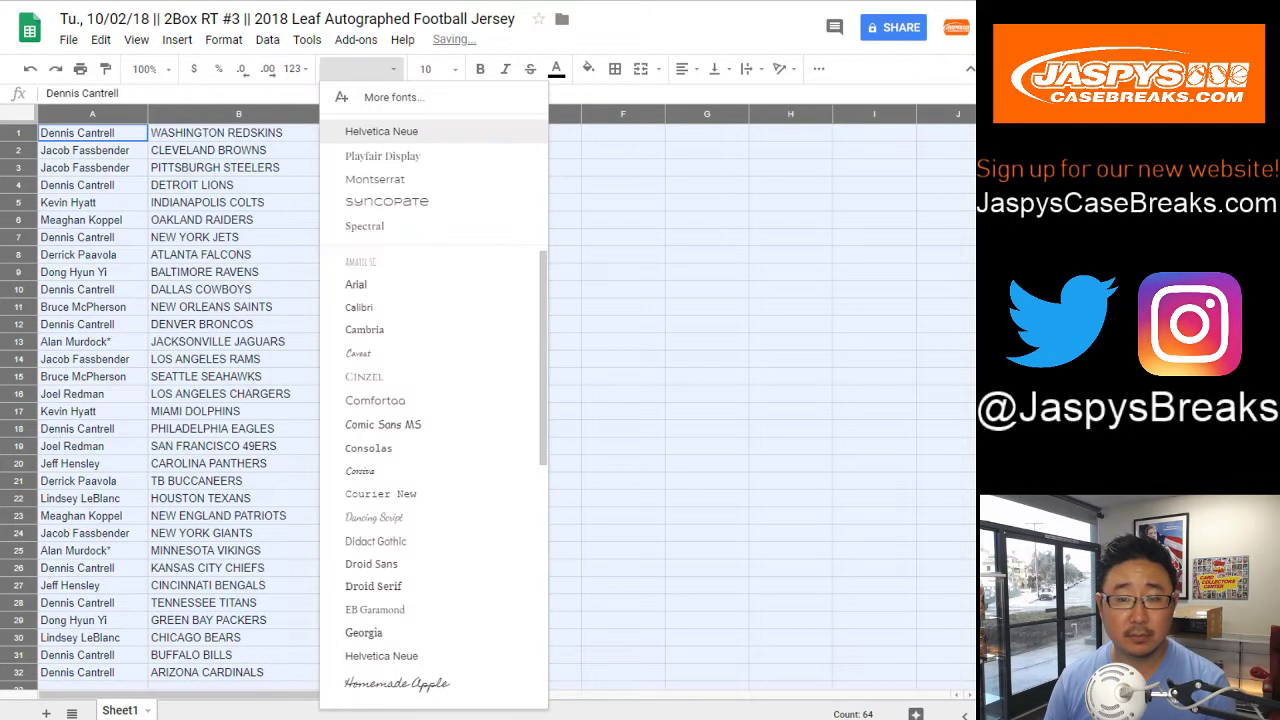
{"action": "left_click", "coordinate": [370, 132]}
{"action": "left_click", "coordinate": [428, 68]}
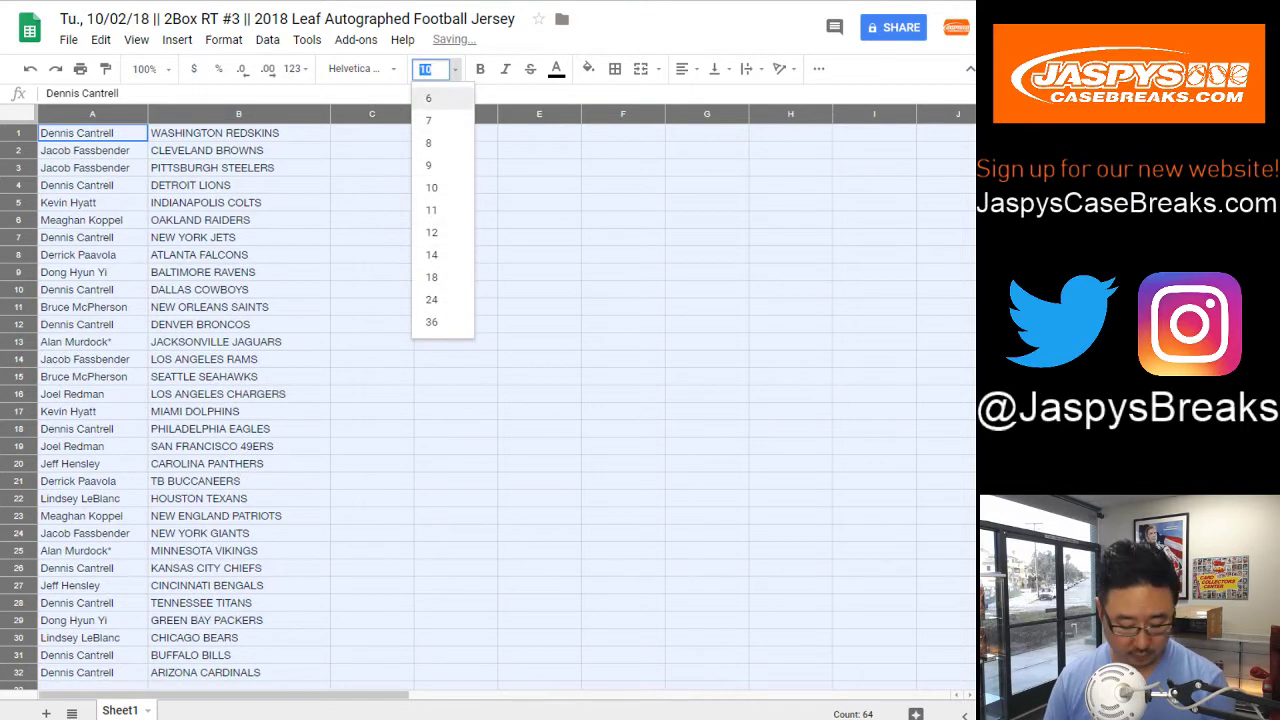
{"action": "type", "text": "13"}
{"action": "key", "text": "Return"}
{"action": "left_click", "coordinate": [362, 68]}
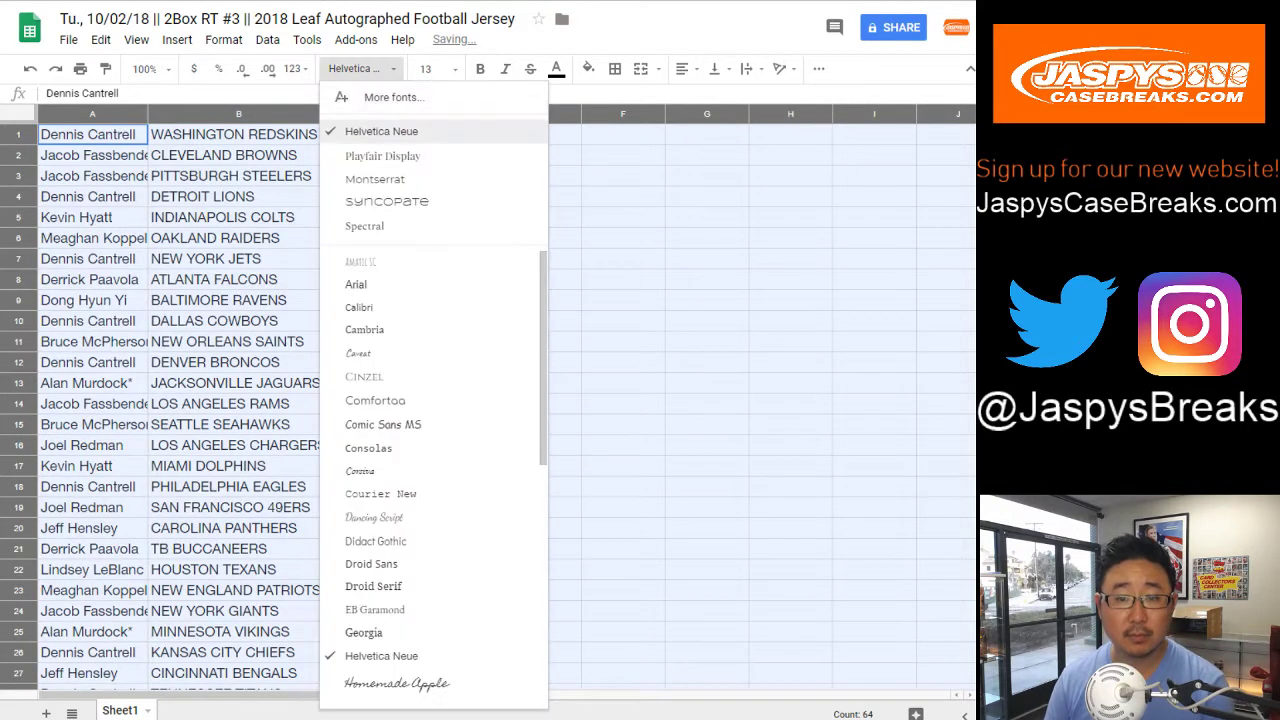
{"action": "key", "text": "Escape"}
- Zoom the sheet to 83% so all 32 rows fit on screen
{"action": "left_click", "coordinate": [146, 68]}
{"action": "type", "text": "83"}
{"action": "key", "text": "Return"}
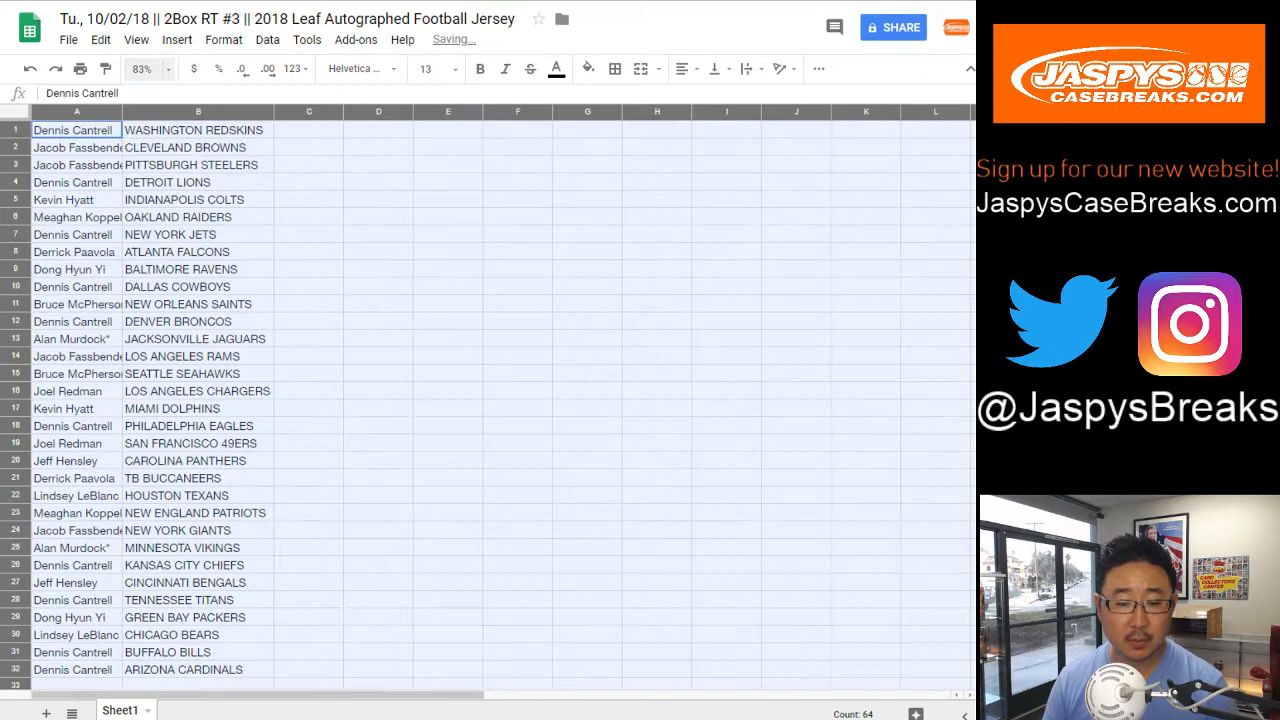
{"action": "left_click", "coordinate": [76, 130]}
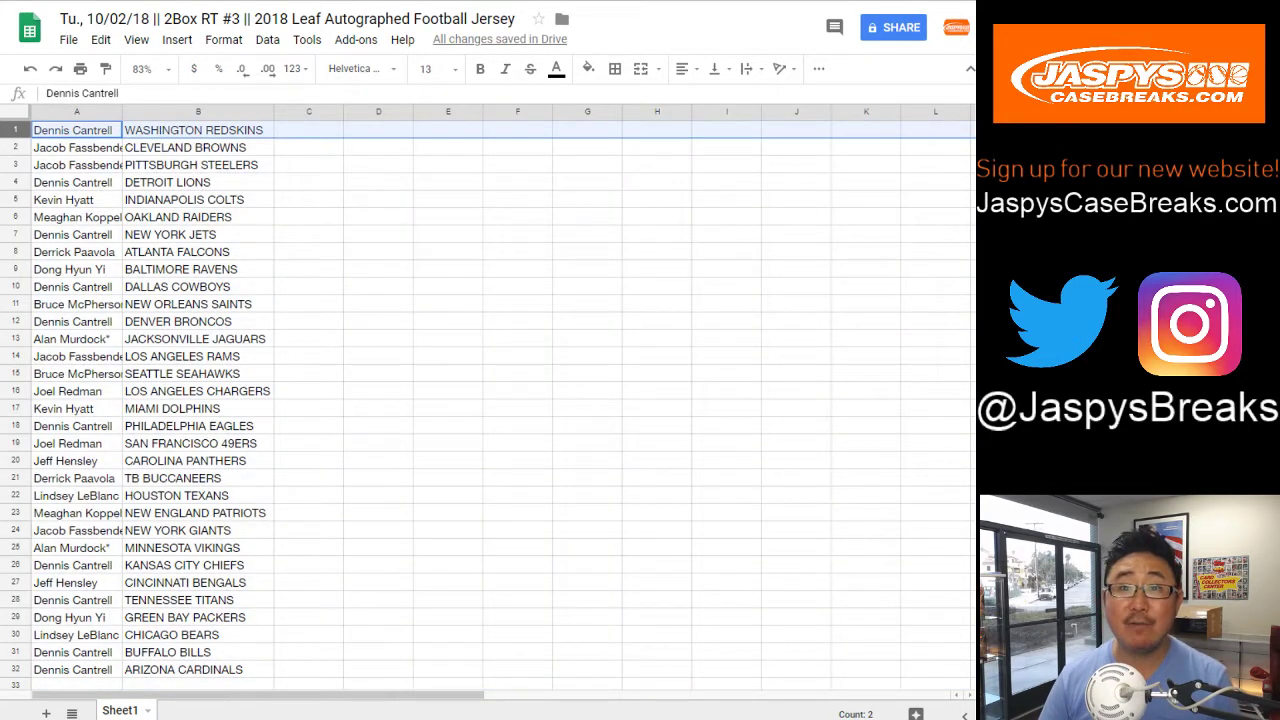
{"action": "left_click", "coordinate": [15, 147]}
{"action": "left_click", "coordinate": [15, 164]}
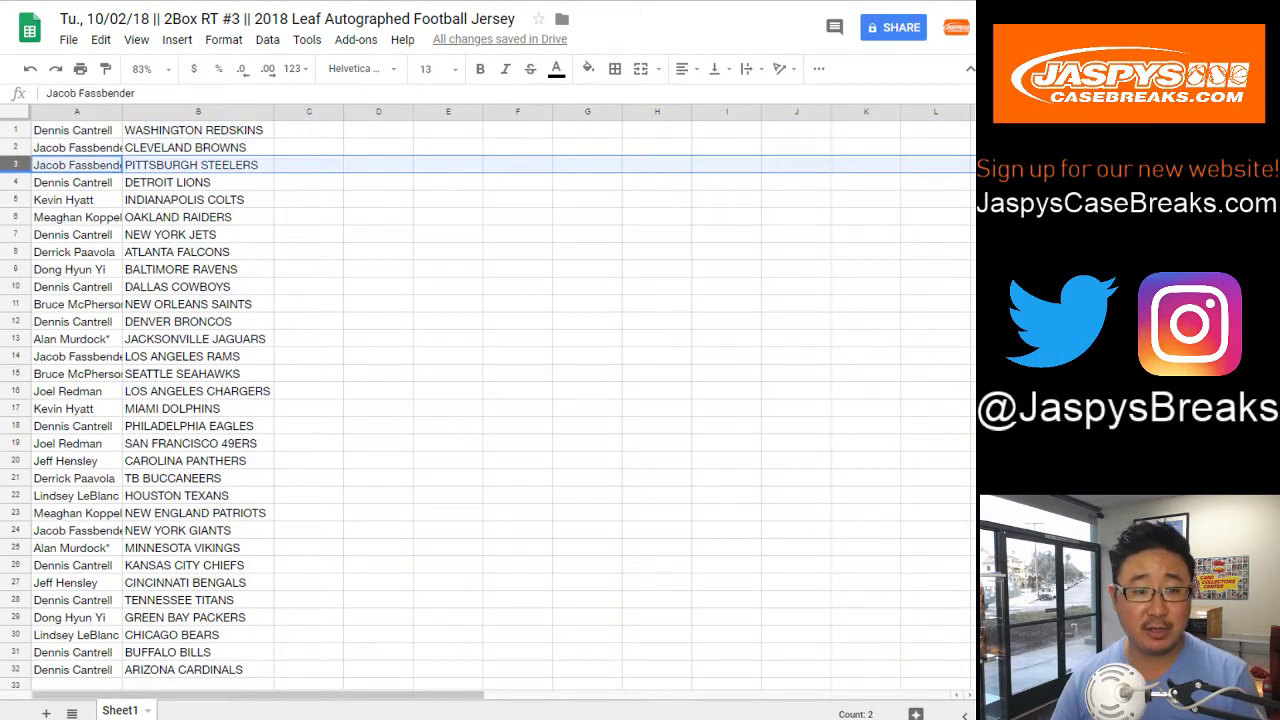
{"action": "left_click", "coordinate": [15, 182]}
{"action": "left_click", "coordinate": [15, 199]}
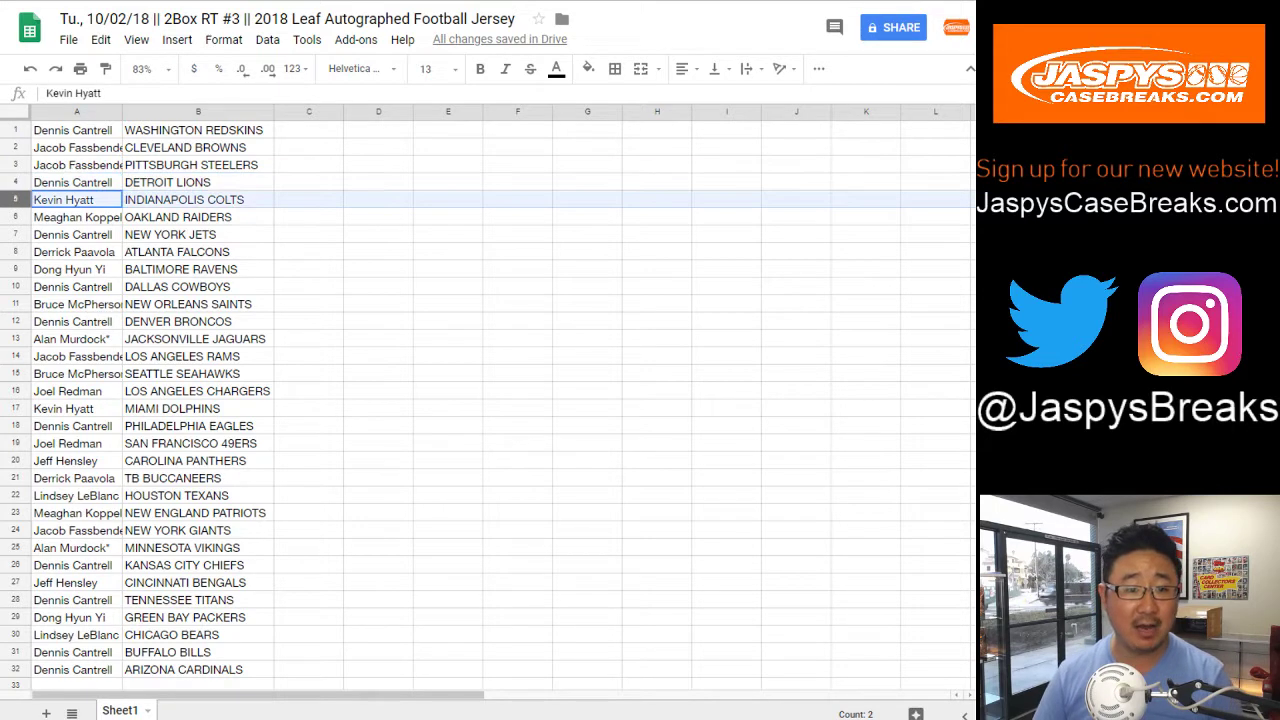
{"action": "left_click", "coordinate": [15, 217]}
{"action": "left_click", "coordinate": [15, 234]}
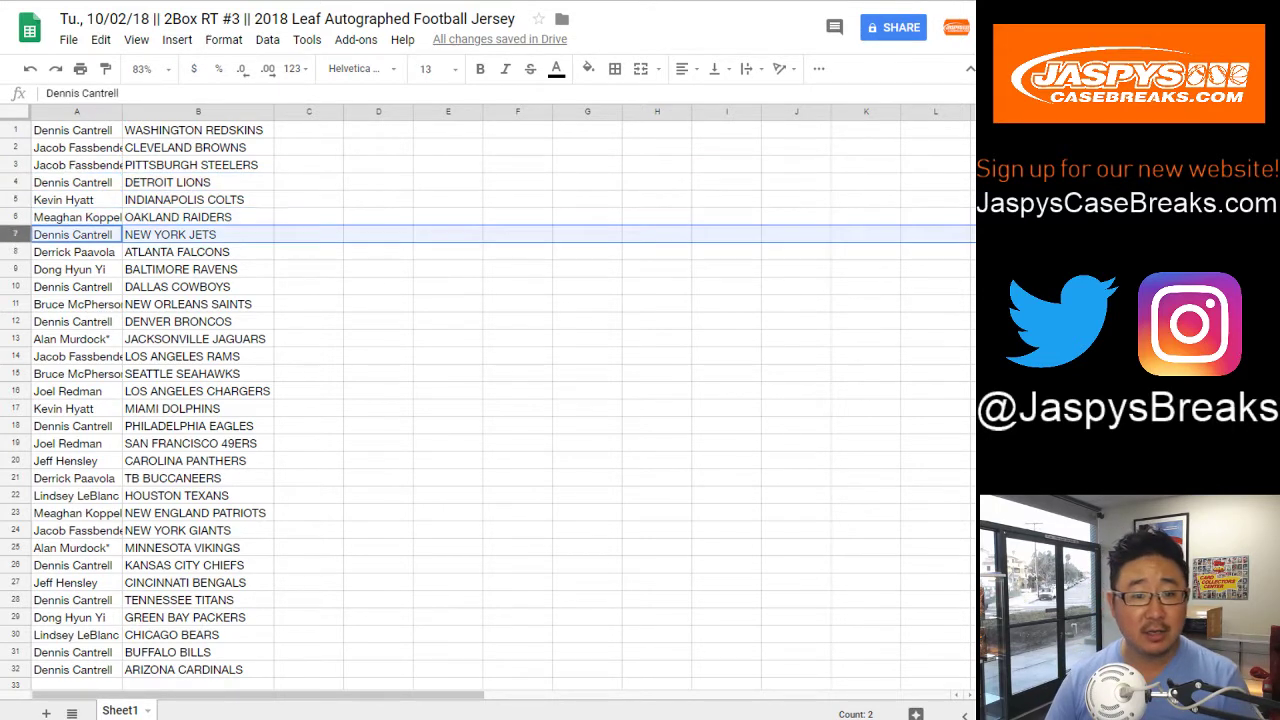
{"action": "left_click", "coordinate": [15, 252]}
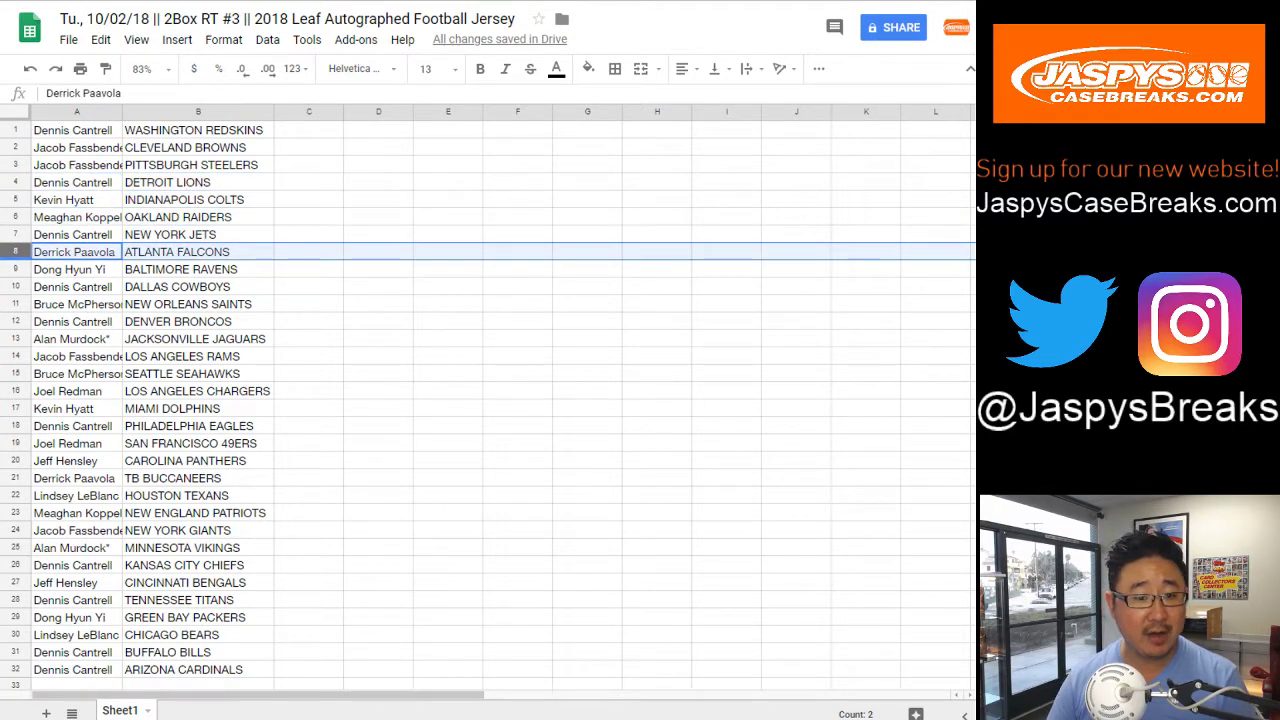
{"action": "left_click", "coordinate": [15, 269]}
{"action": "left_click", "coordinate": [15, 286]}
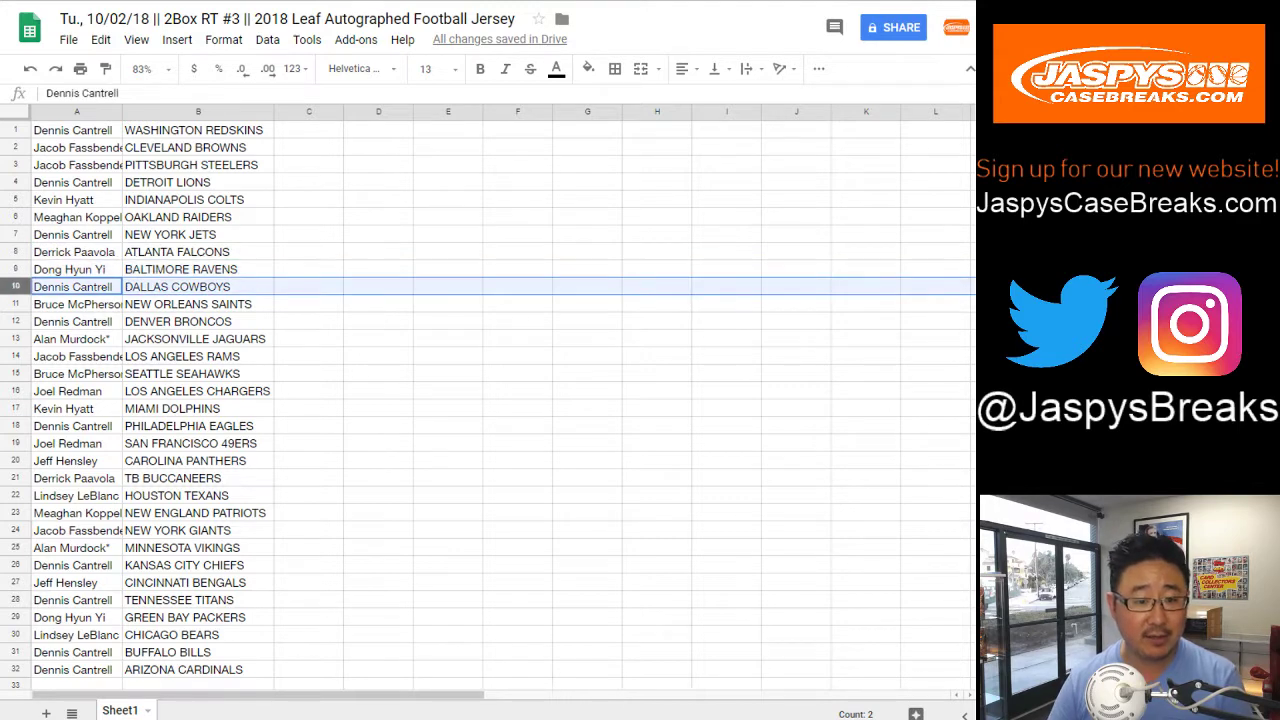
{"action": "scroll", "coordinate": [488, 400], "scroll_direction": "down", "scroll_amount": 1}
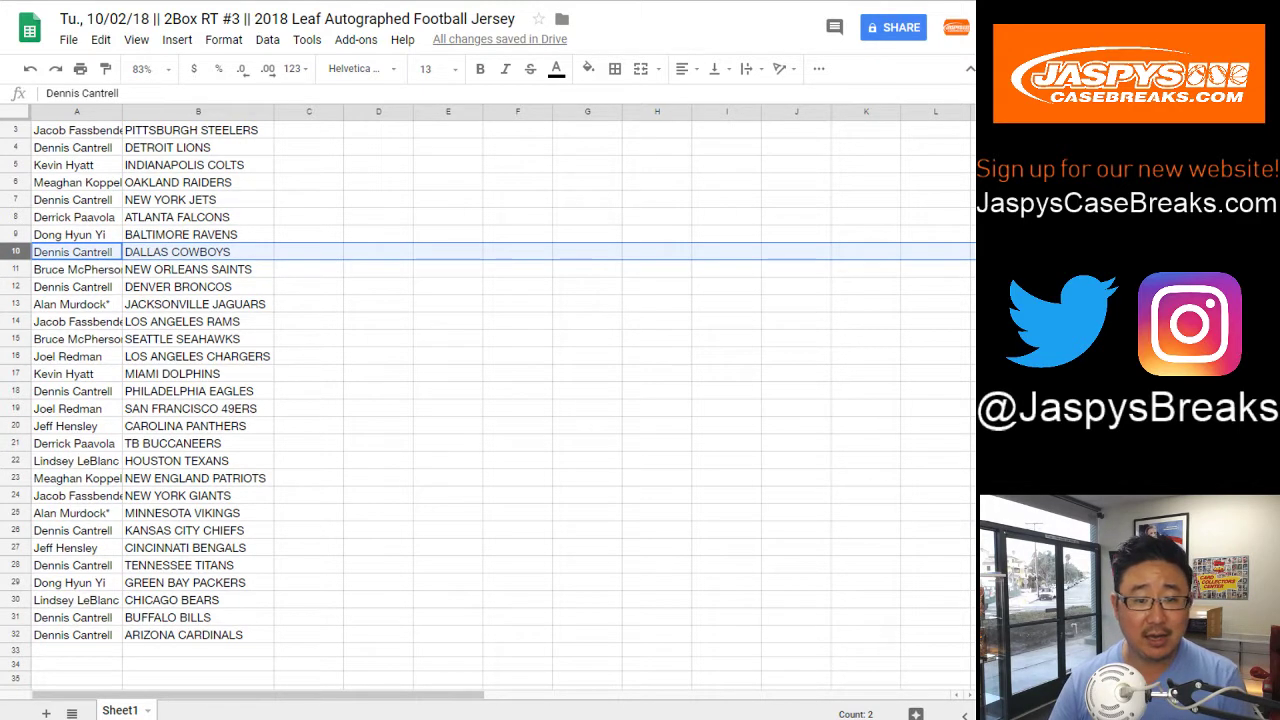
{"action": "left_click", "coordinate": [15, 269]}
{"action": "left_click", "coordinate": [15, 286]}
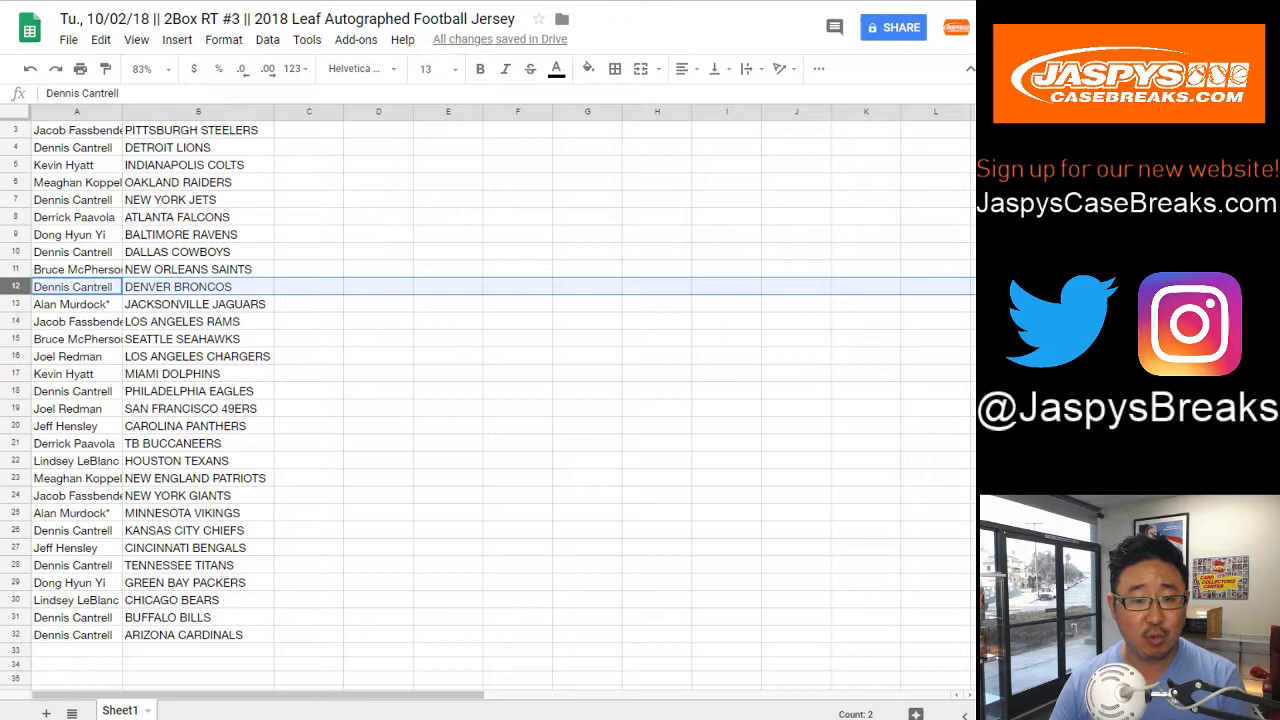
{"action": "left_click", "coordinate": [15, 304]}
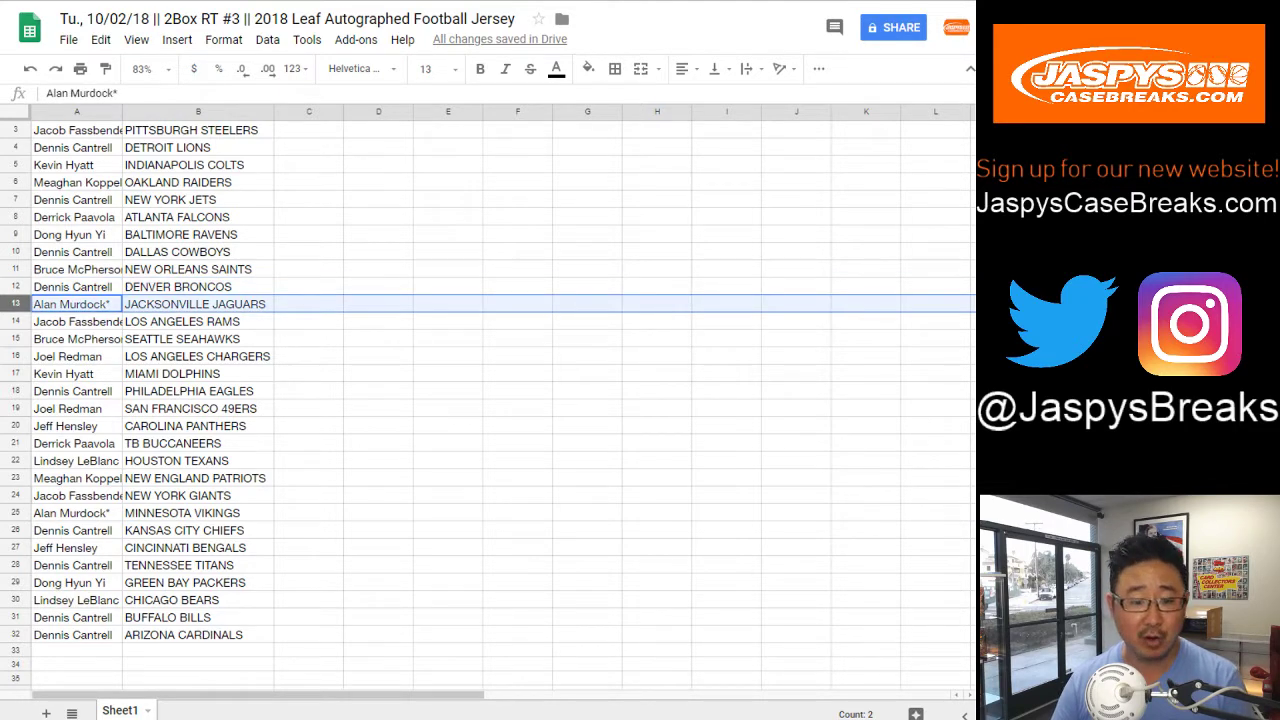
{"action": "left_click", "coordinate": [15, 321]}
{"action": "left_click", "coordinate": [15, 339]}
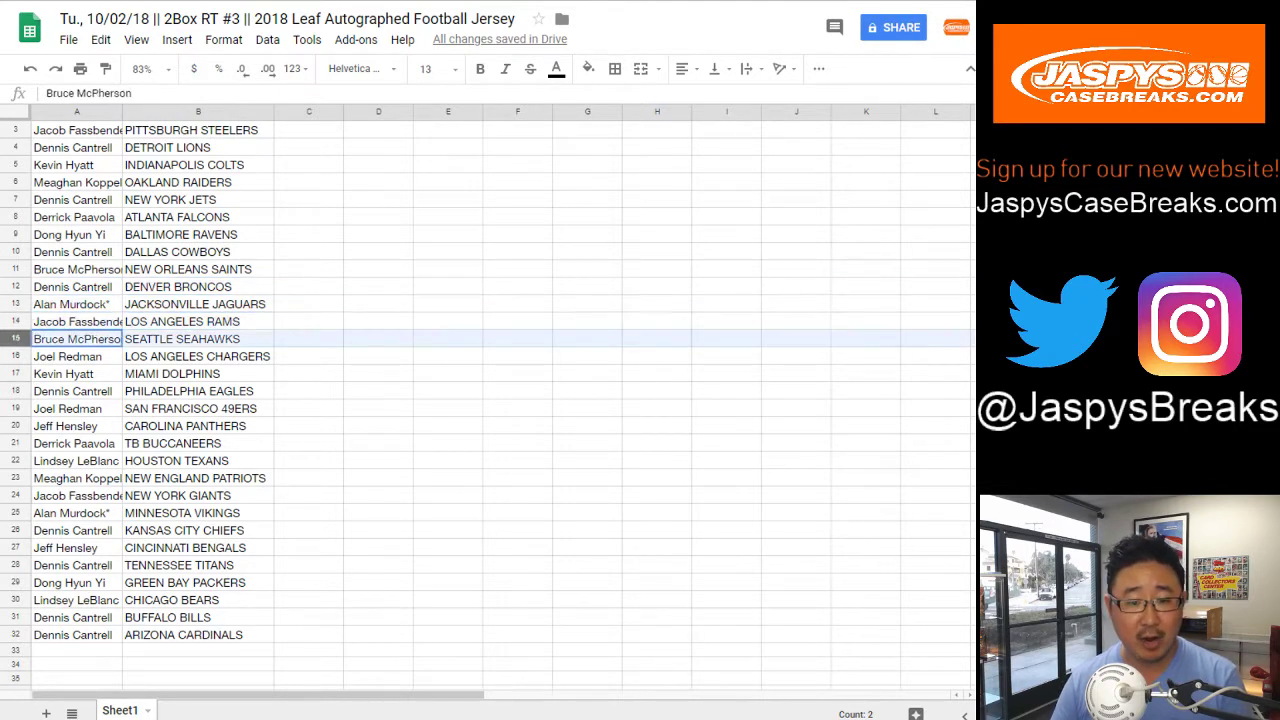
{"action": "left_click", "coordinate": [15, 356]}
{"action": "left_click", "coordinate": [15, 373]}
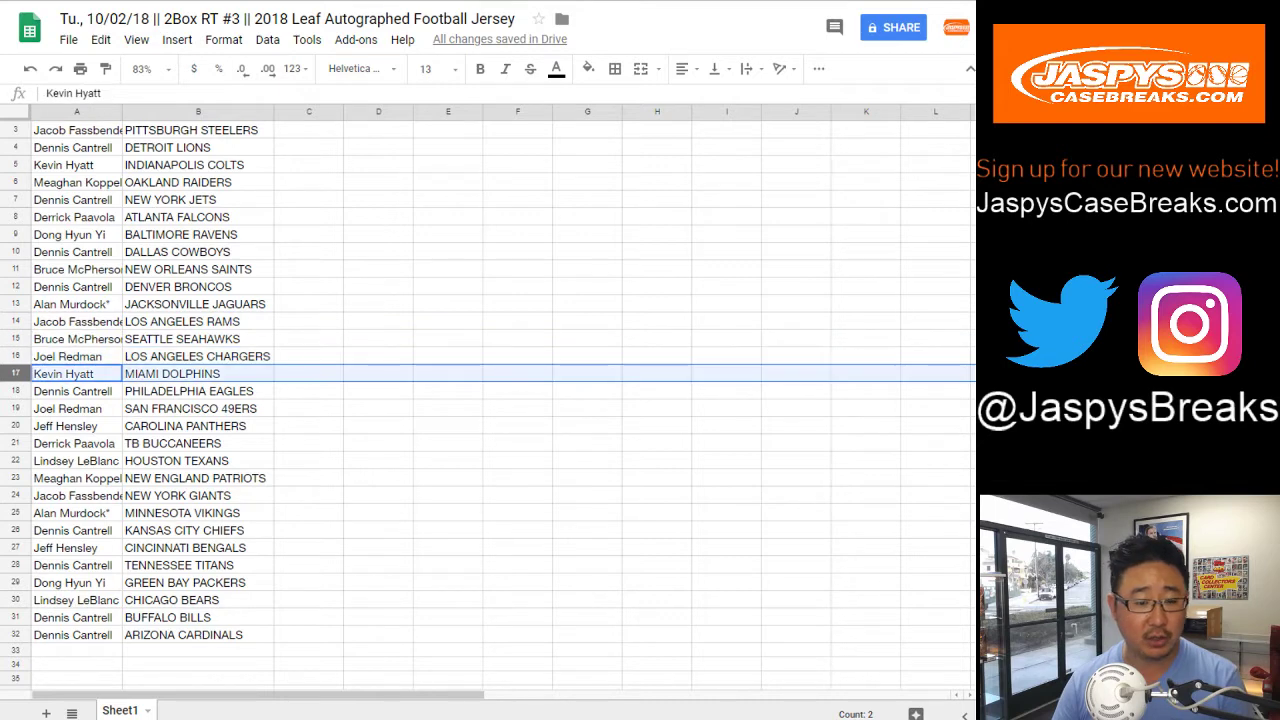
{"action": "left_click", "coordinate": [15, 391]}
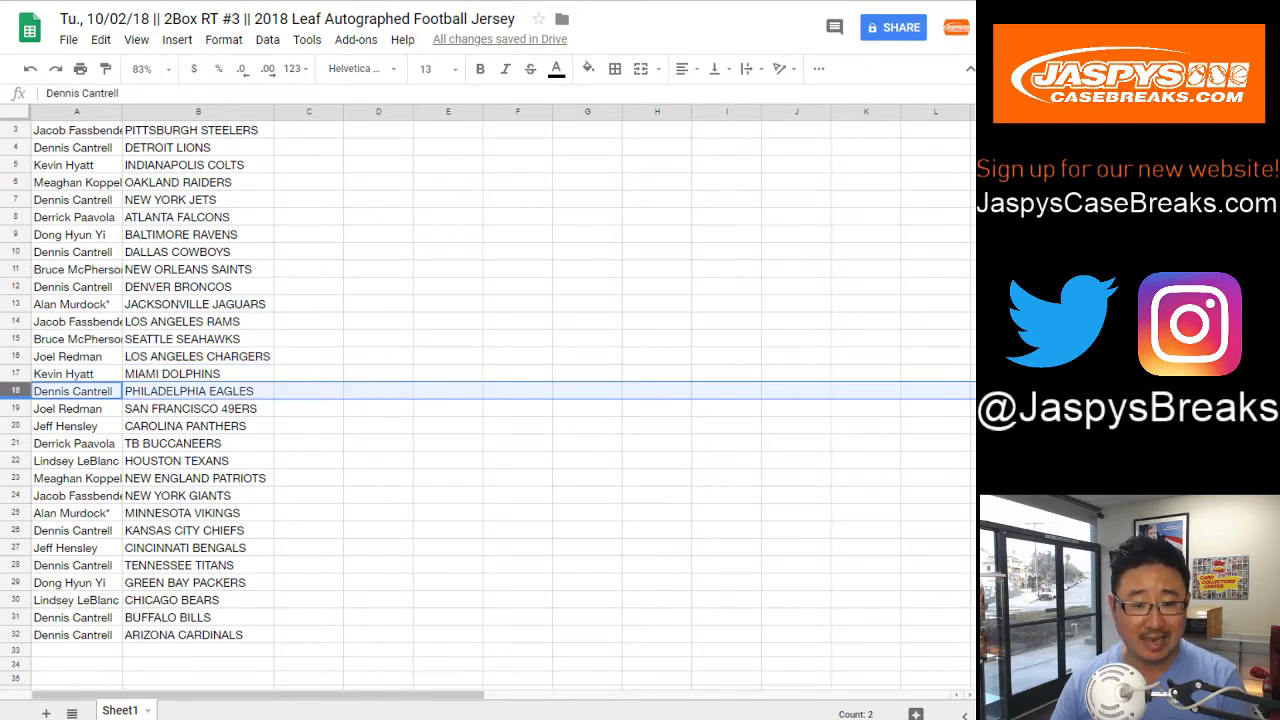
{"action": "left_click", "coordinate": [15, 408]}
{"action": "left_click", "coordinate": [15, 426]}
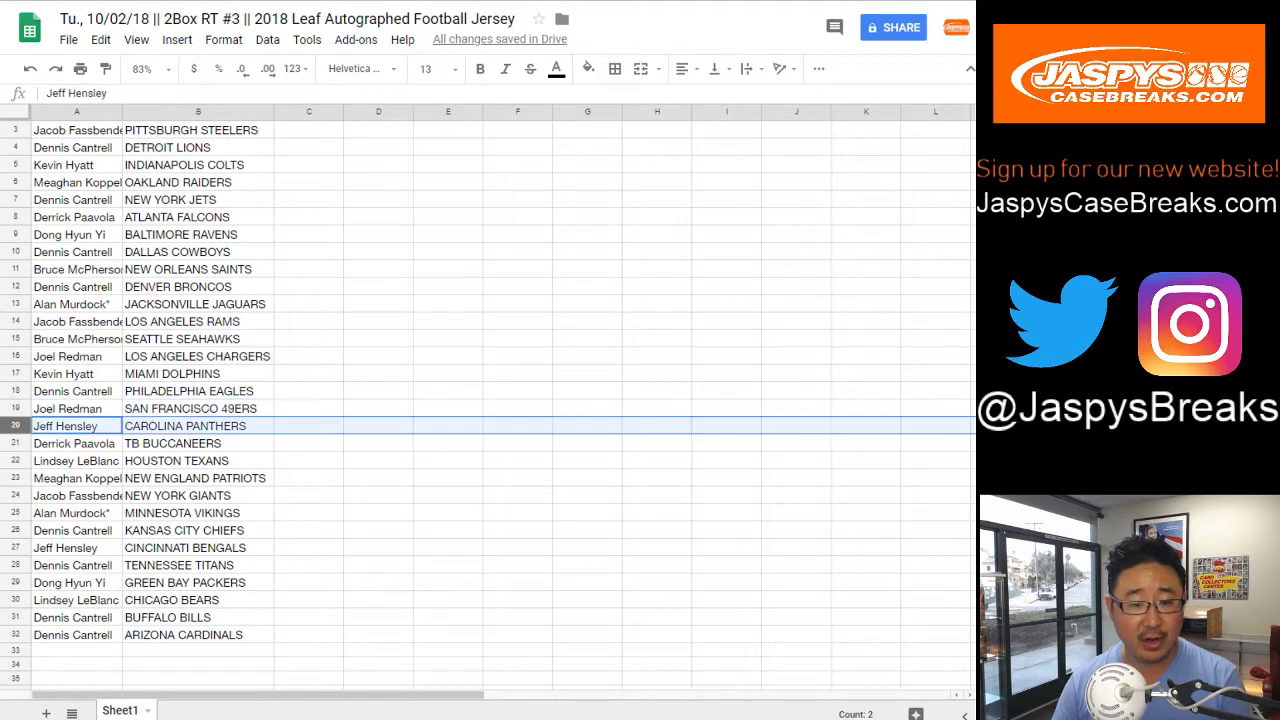
{"action": "left_click", "coordinate": [15, 443]}
{"action": "left_click", "coordinate": [15, 460]}
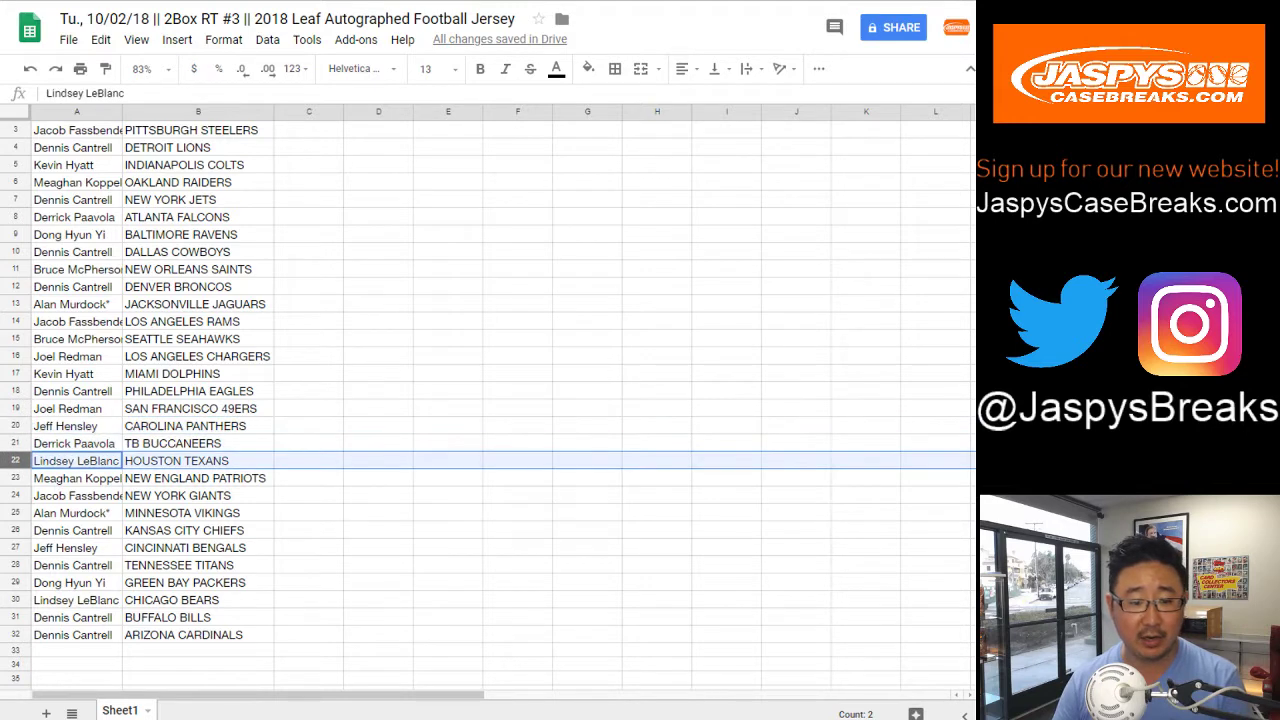
{"action": "scroll", "coordinate": [15, 460], "scroll_direction": "down", "scroll_amount": 2}
{"action": "left_click", "coordinate": [15, 391]}
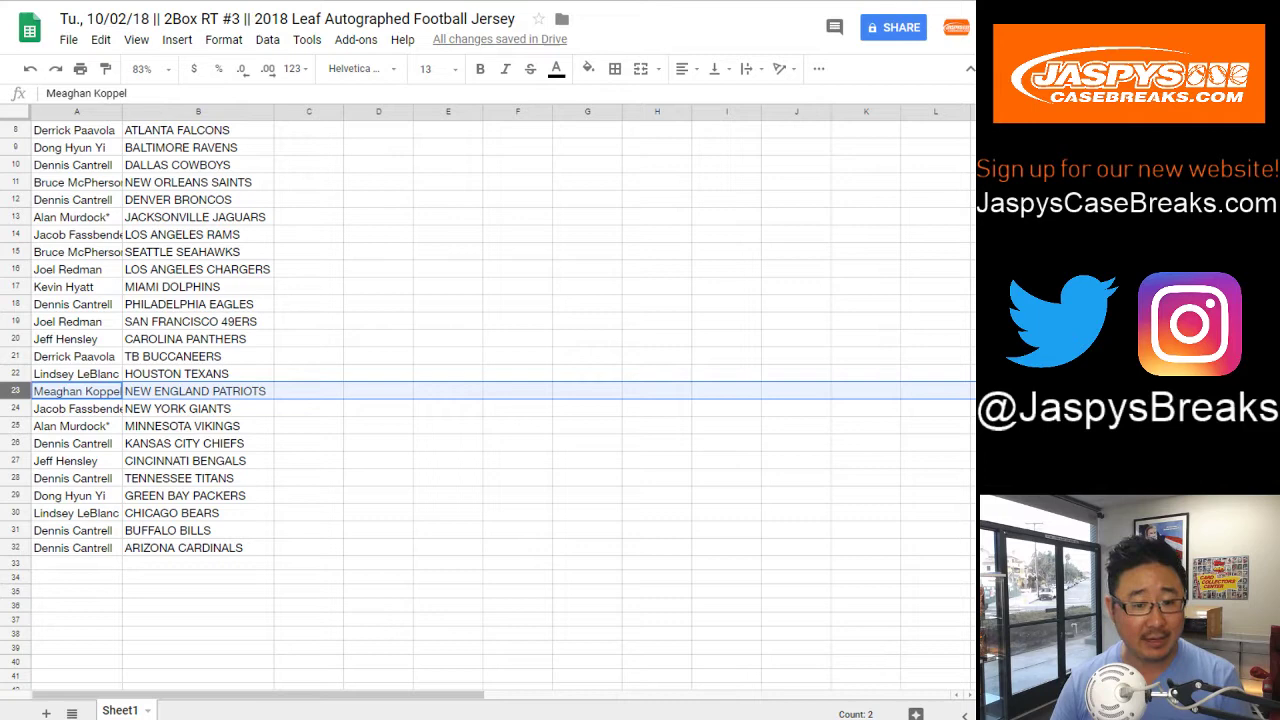
{"action": "left_click", "coordinate": [15, 408]}
{"action": "left_click", "coordinate": [15, 426]}
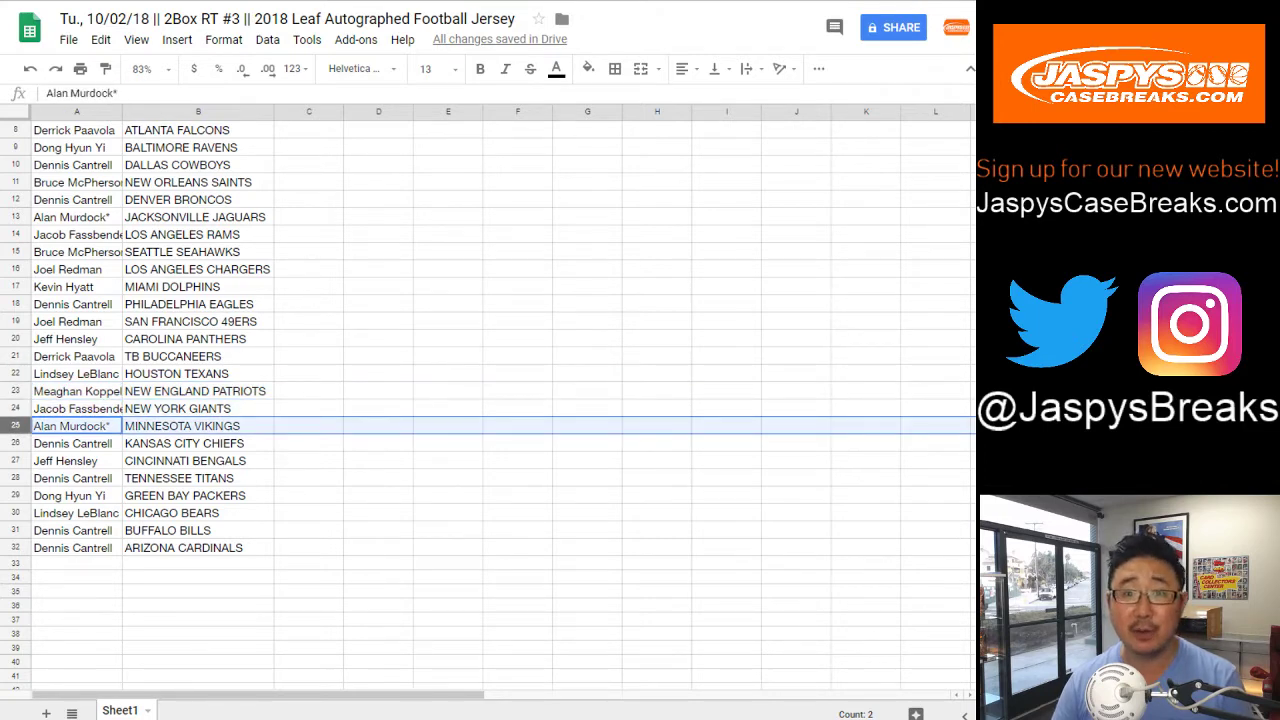
{"action": "left_click", "coordinate": [15, 443]}
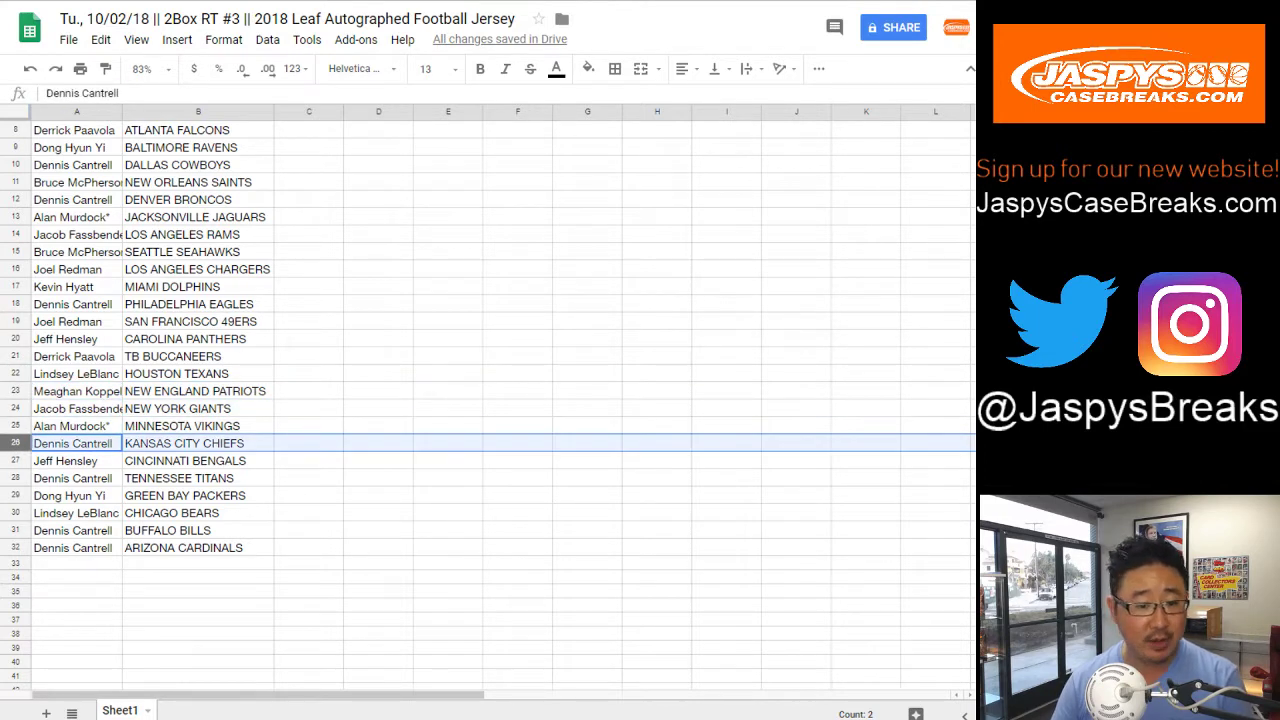
{"action": "left_click", "coordinate": [15, 460]}
{"action": "left_click", "coordinate": [15, 478]}
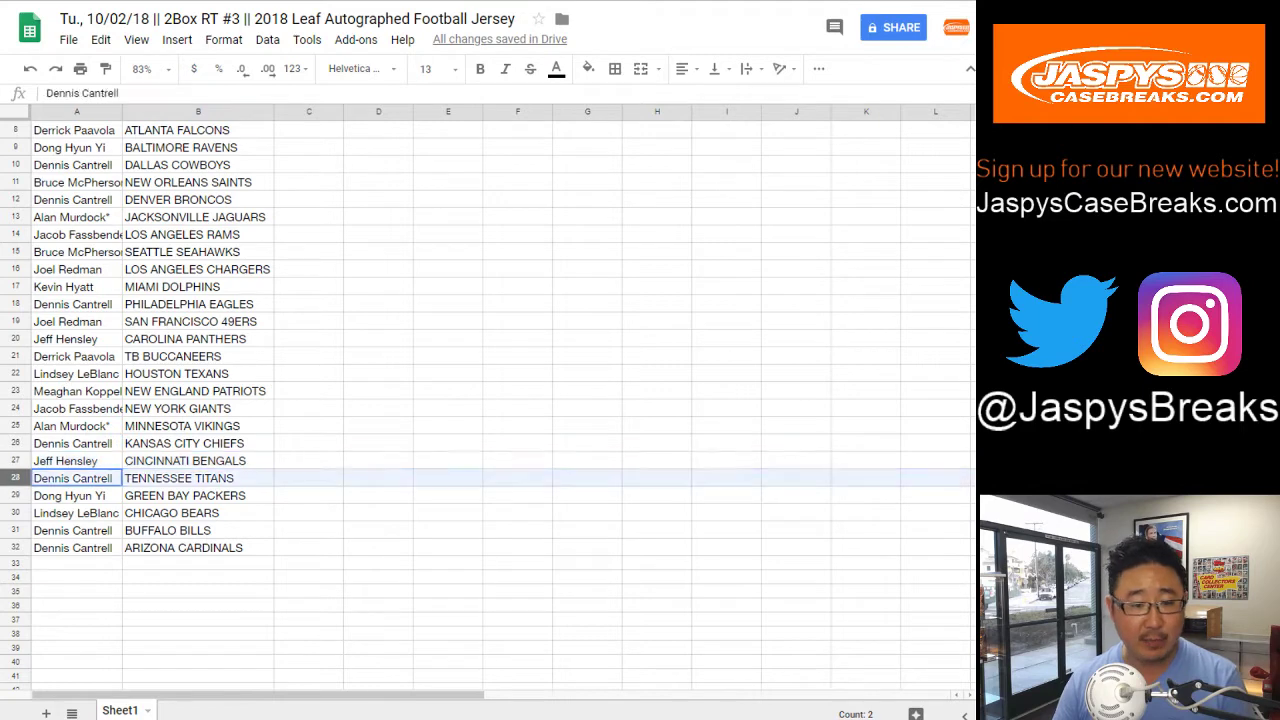
{"action": "left_click", "coordinate": [15, 495]}
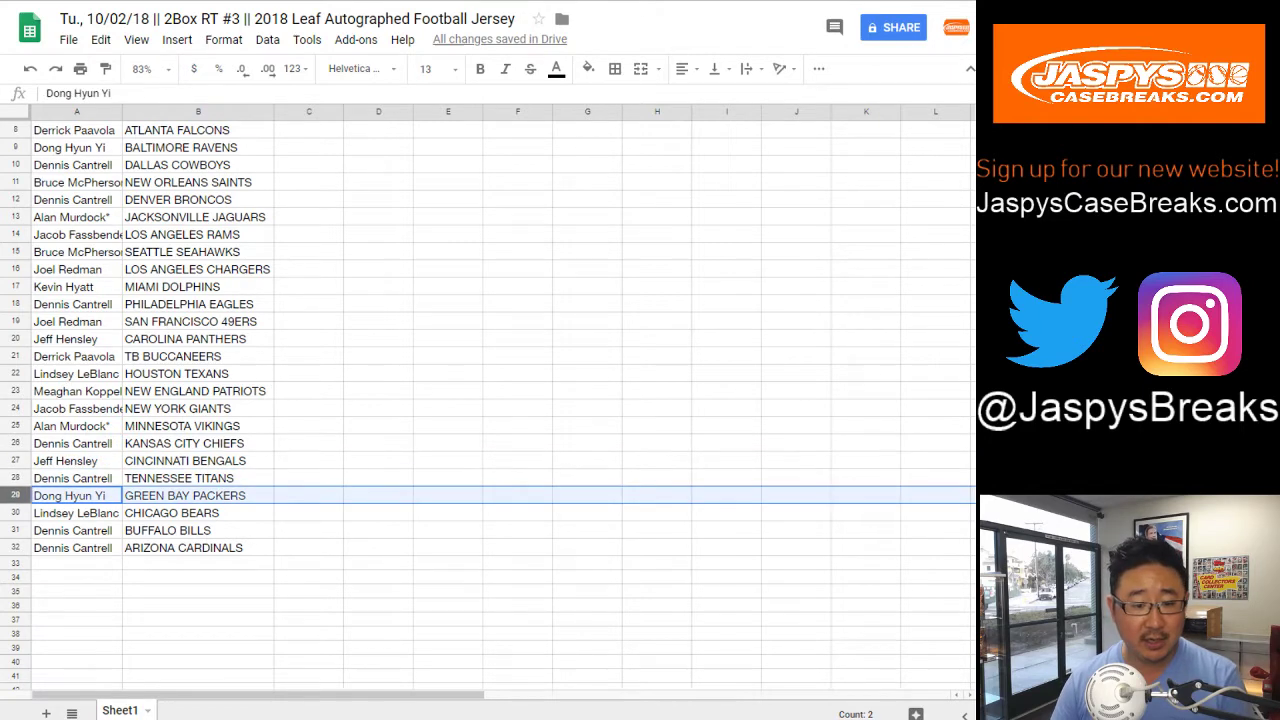
{"action": "scroll", "coordinate": [488, 400], "scroll_direction": "down", "scroll_amount": 2}
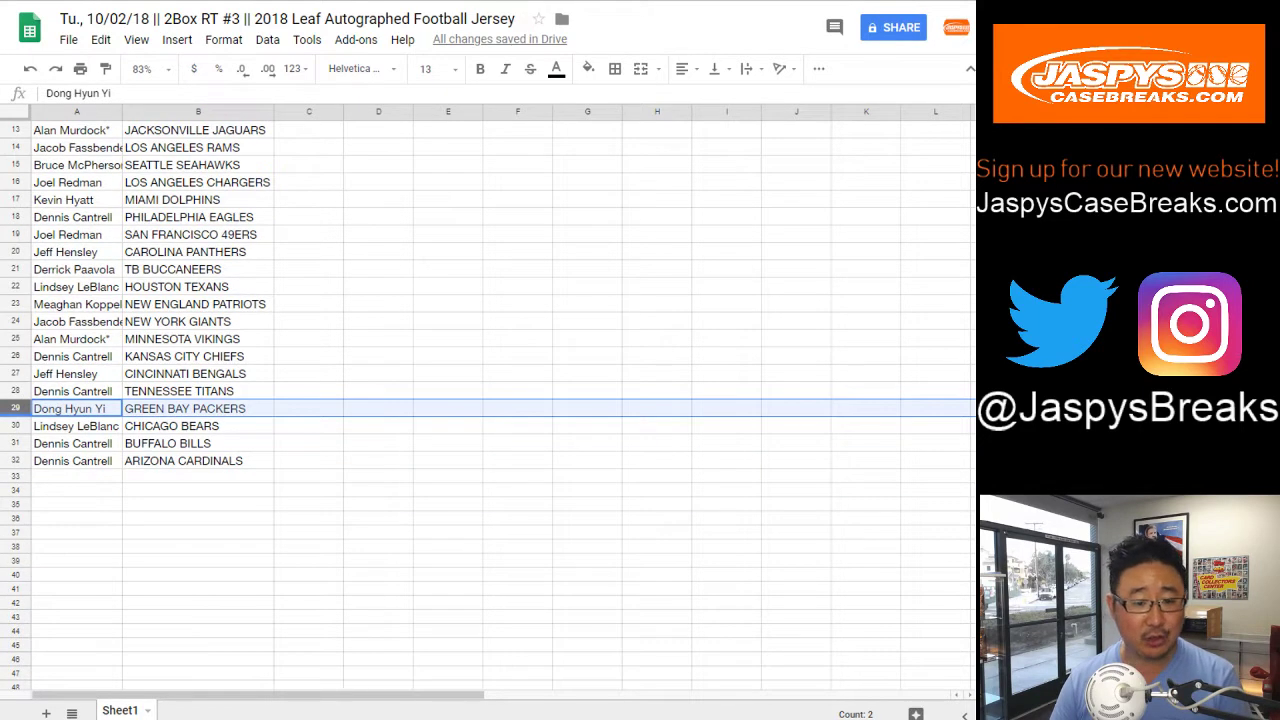
{"action": "left_click", "coordinate": [15, 426]}
{"action": "left_click", "coordinate": [15, 443]}
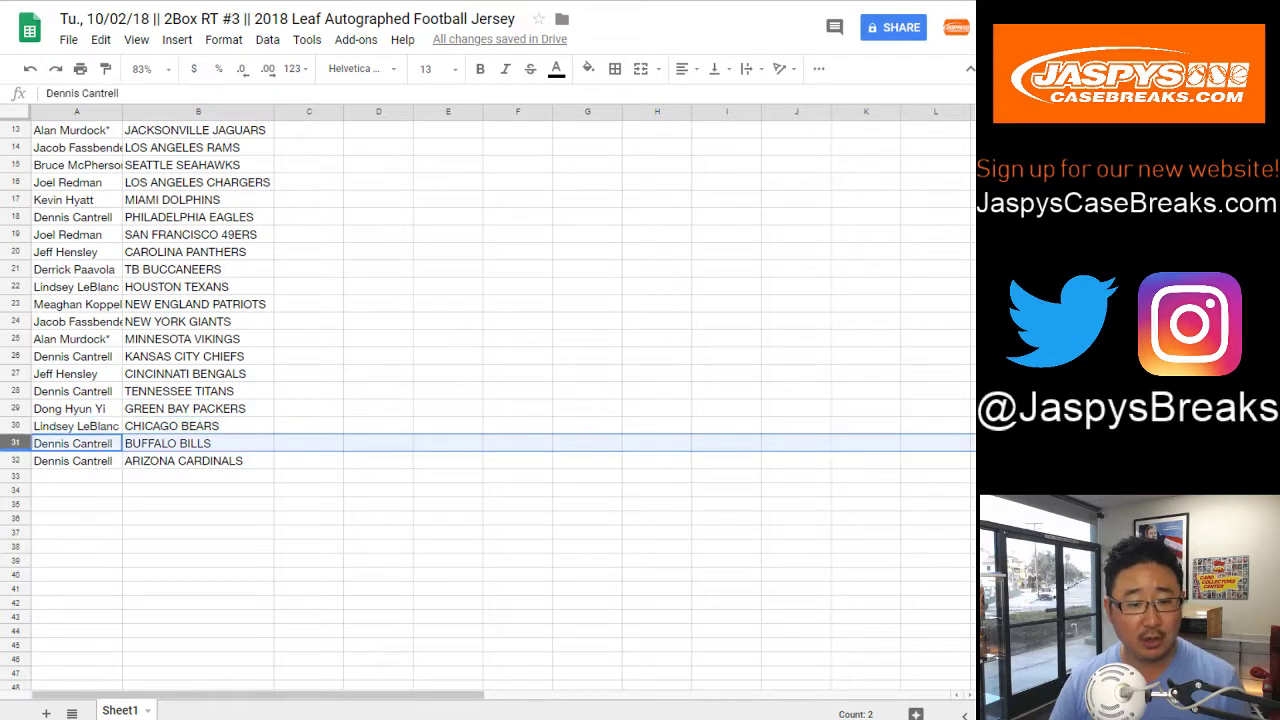
{"action": "key", "text": "shift+Down"}
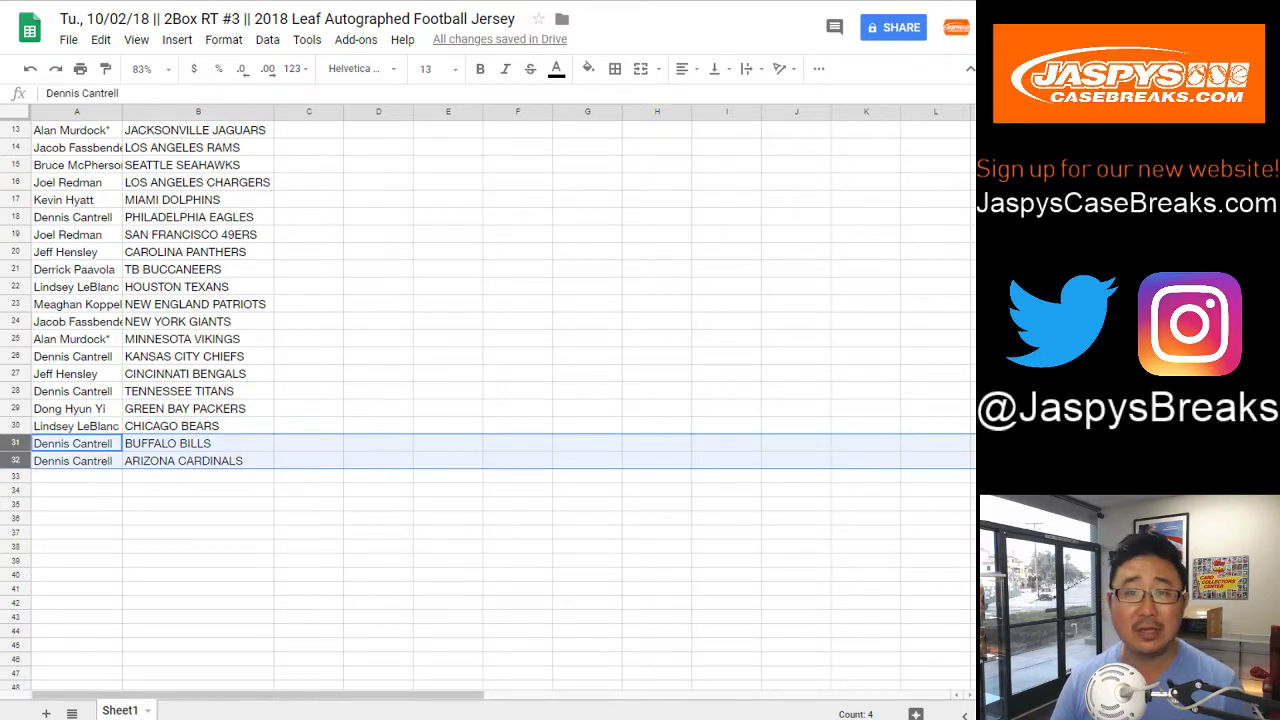
{"action": "scroll", "coordinate": [488, 400], "scroll_direction": "up", "scroll_amount": 5}
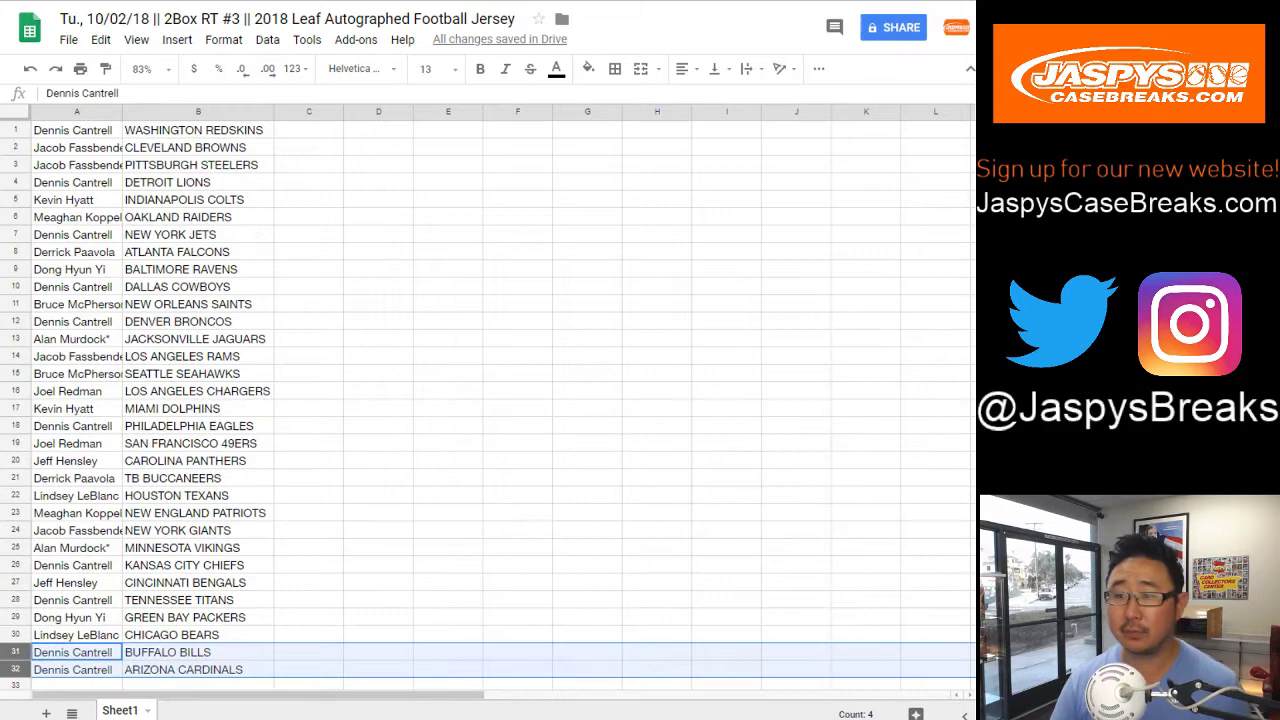
- Sort the sheet A to Z by the team column B
{"action": "left_click", "coordinate": [198, 111]}
{"action": "left_click", "coordinate": [267, 39]}
{"action": "left_click", "coordinate": [320, 103]}
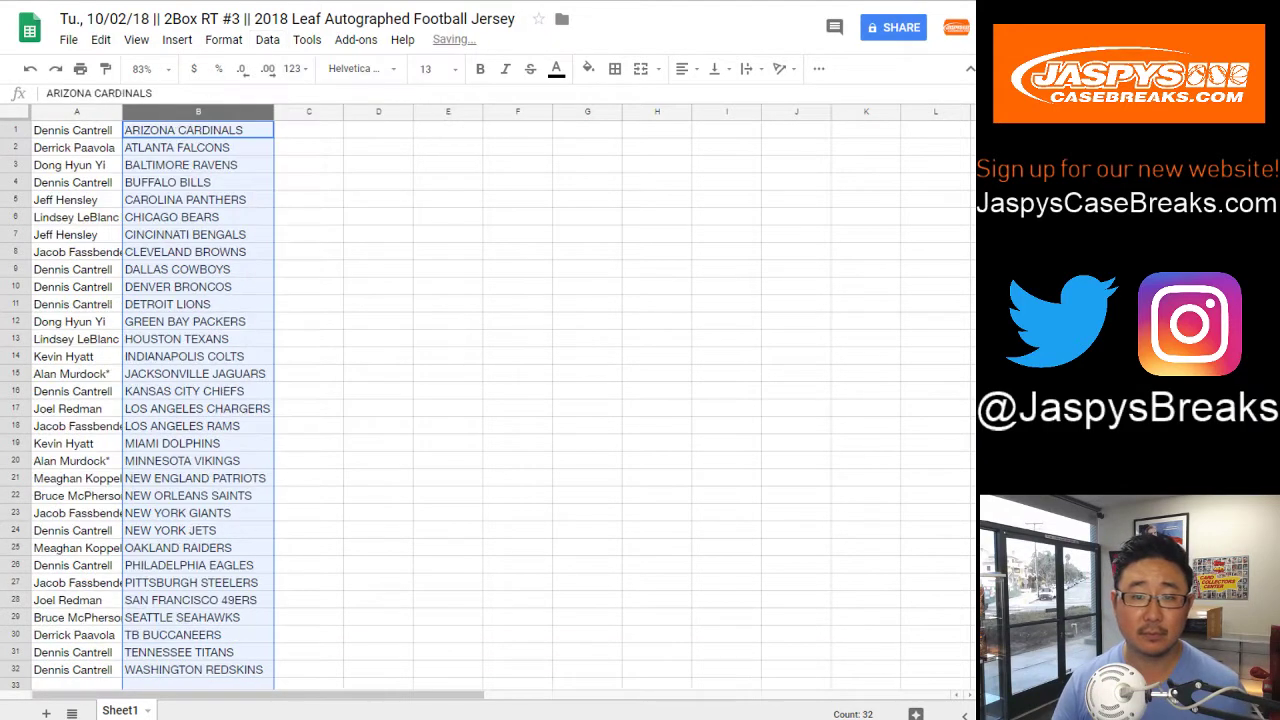
- Give A1:B32 all cell borders and center-aligned text
{"action": "left_click", "coordinate": [76, 130]}
{"action": "scroll", "coordinate": [488, 400], "scroll_direction": "down", "scroll_amount": 2}
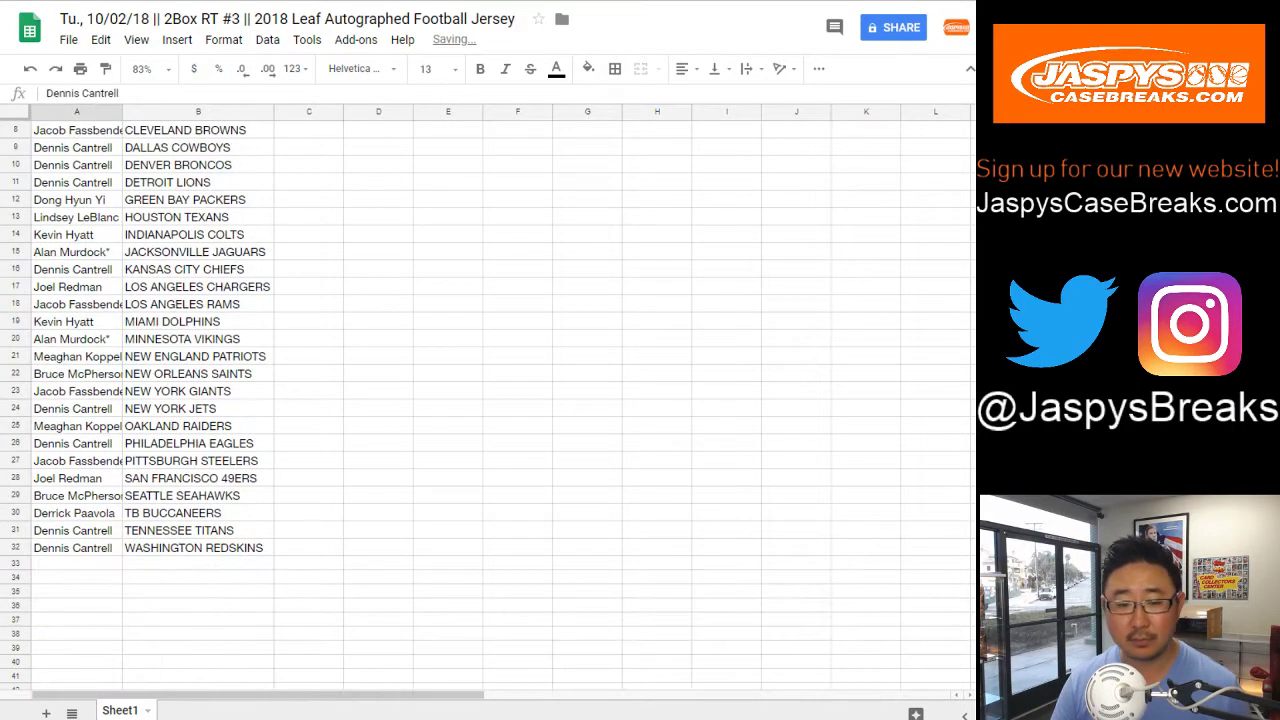
{"action": "left_click", "coordinate": [198, 543], "text": "shift"}
{"action": "scroll", "coordinate": [488, 400], "scroll_direction": "up", "scroll_amount": 2}
{"action": "left_click", "coordinate": [615, 68]}
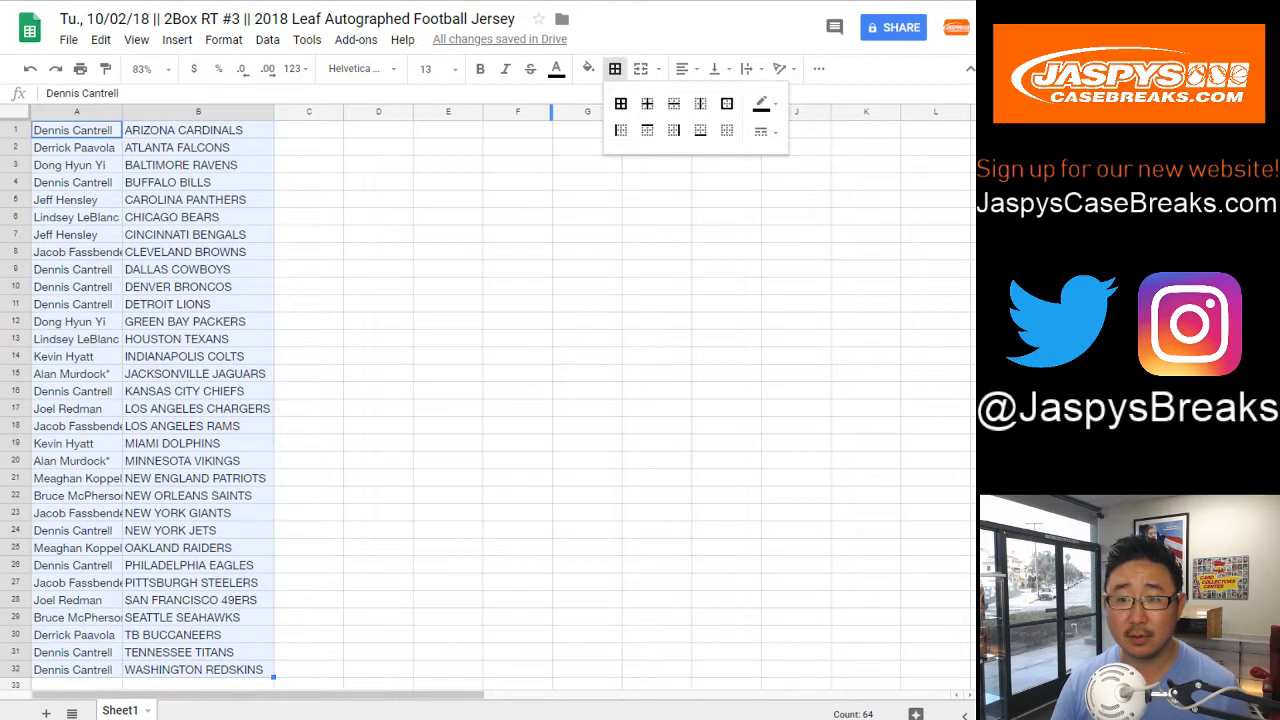
{"action": "left_click", "coordinate": [621, 102]}
{"action": "left_click", "coordinate": [686, 68]}
{"action": "left_click", "coordinate": [709, 96]}
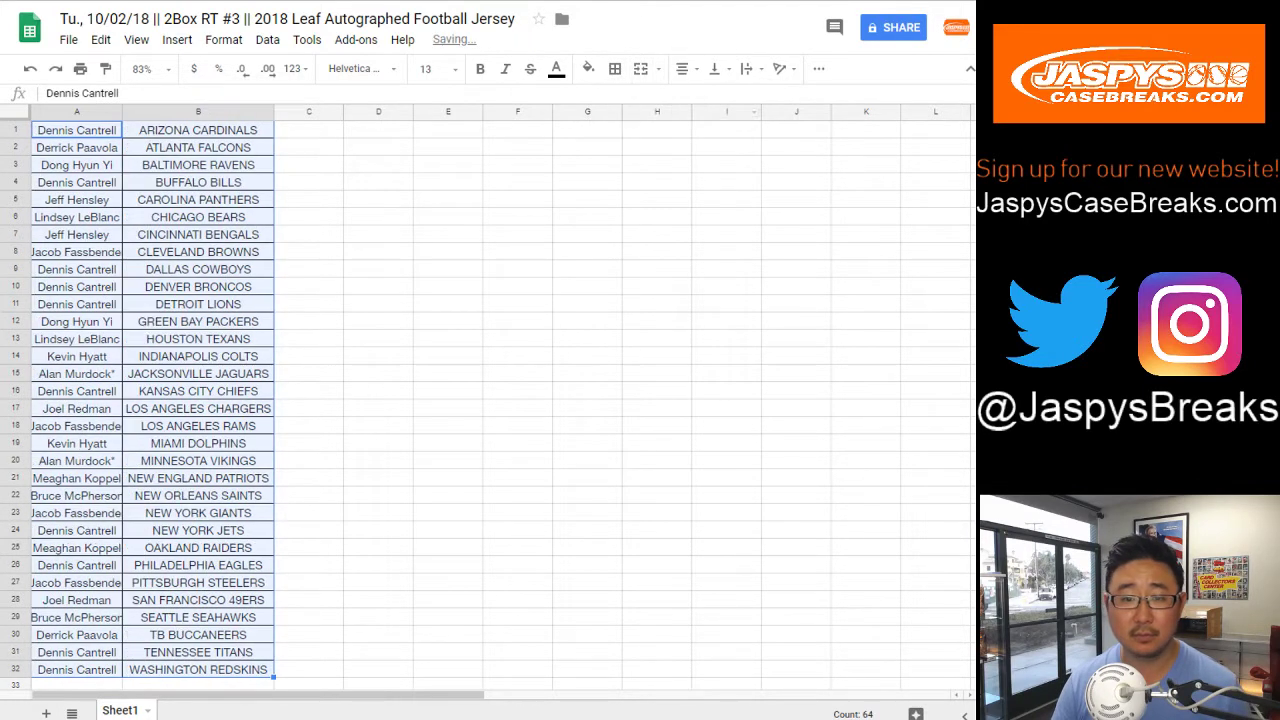
{"action": "left_click", "coordinate": [309, 130]}
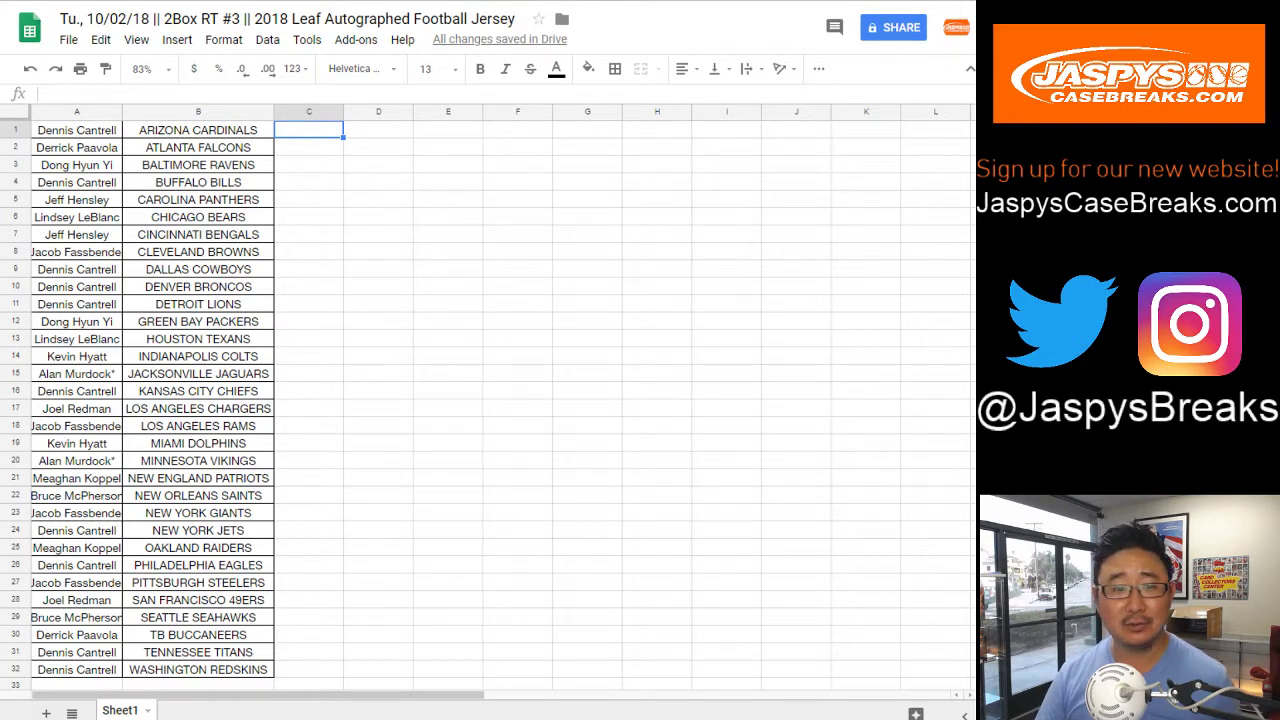
- Open the sheet's print preview and cancel back to the spreadsheet
{"action": "left_click", "coordinate": [76, 130]}
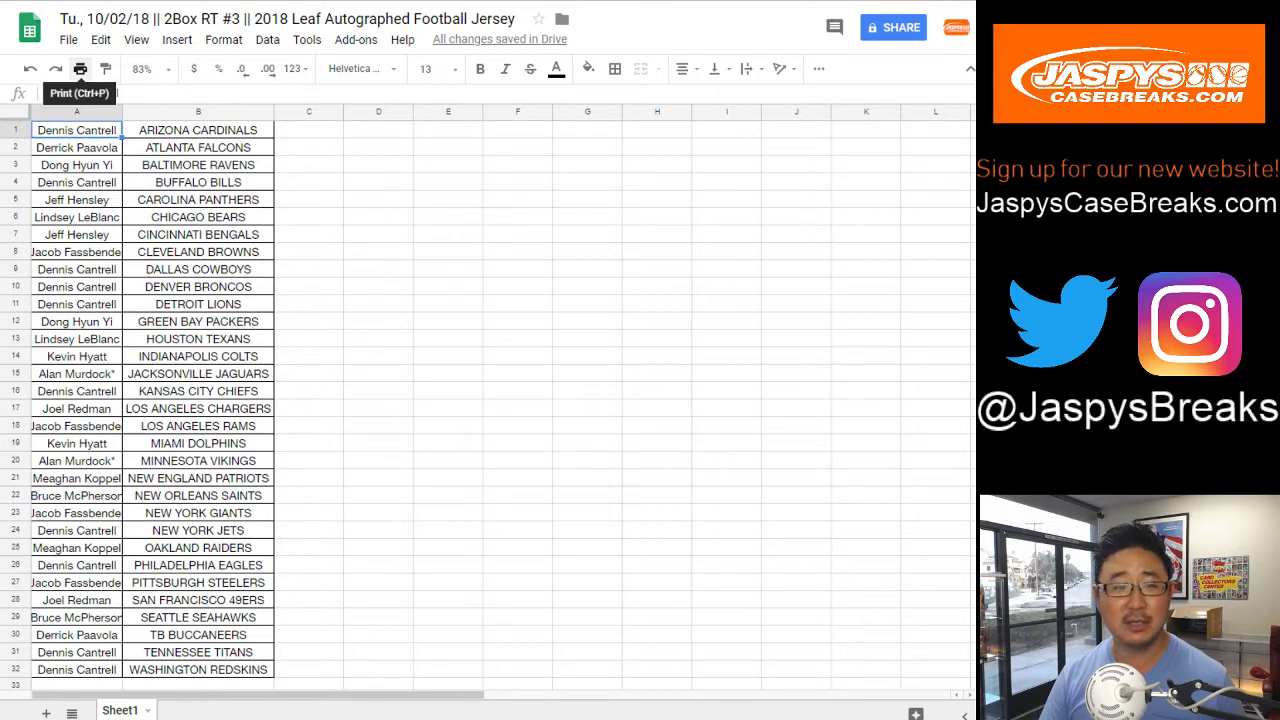
{"action": "left_click", "coordinate": [80, 68]}
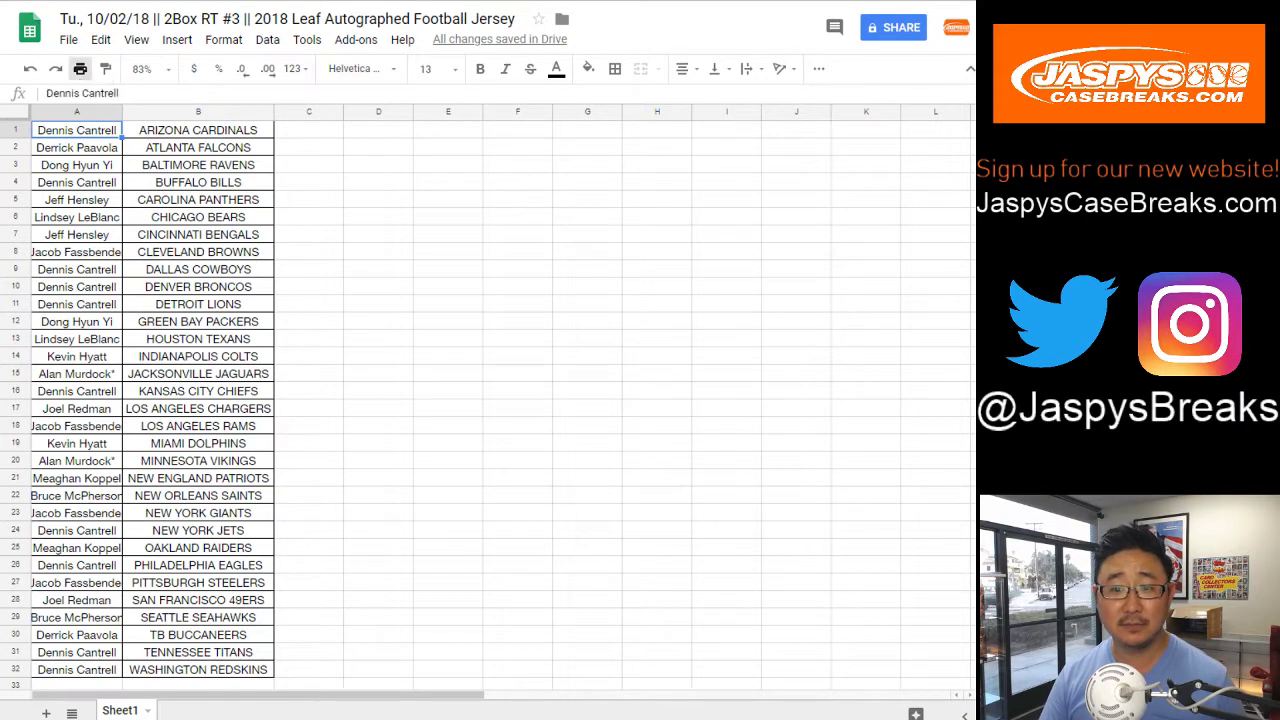
{"action": "left_click", "coordinate": [865, 26]}
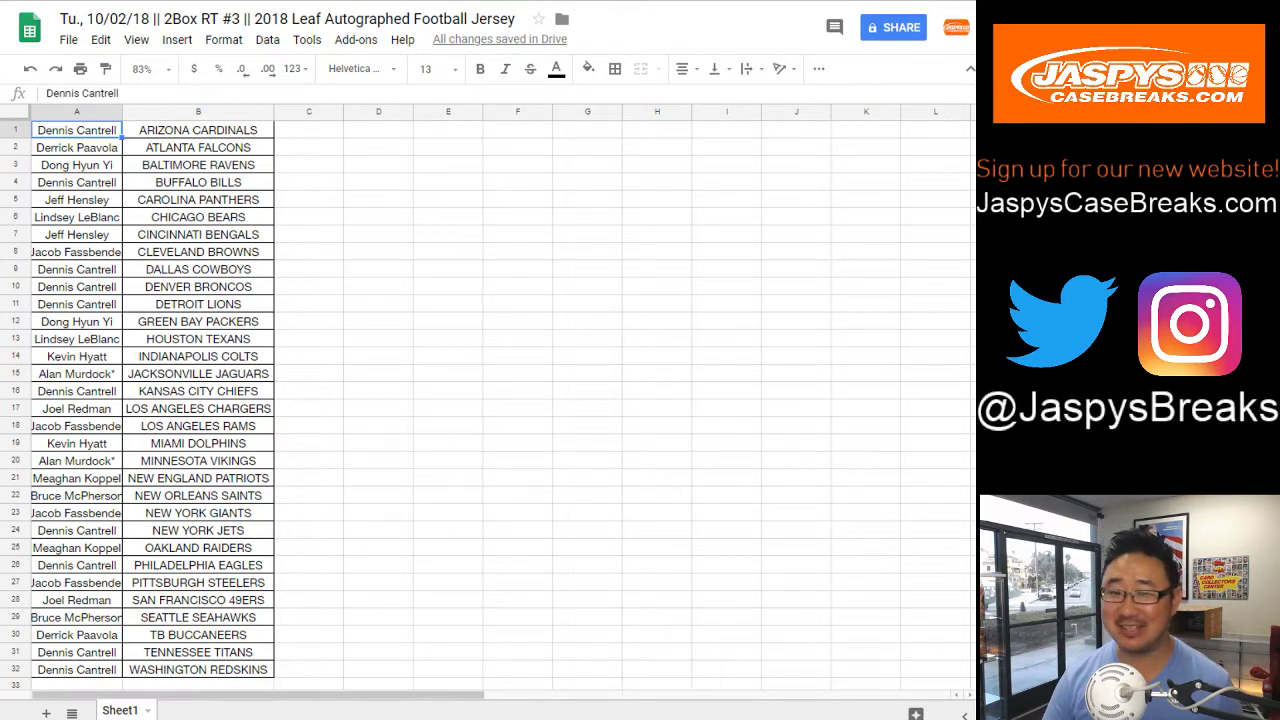
- Print the sorted, bordered buyer–team list, continuing past the print settings preview
{"action": "left_click", "coordinate": [80, 68]}
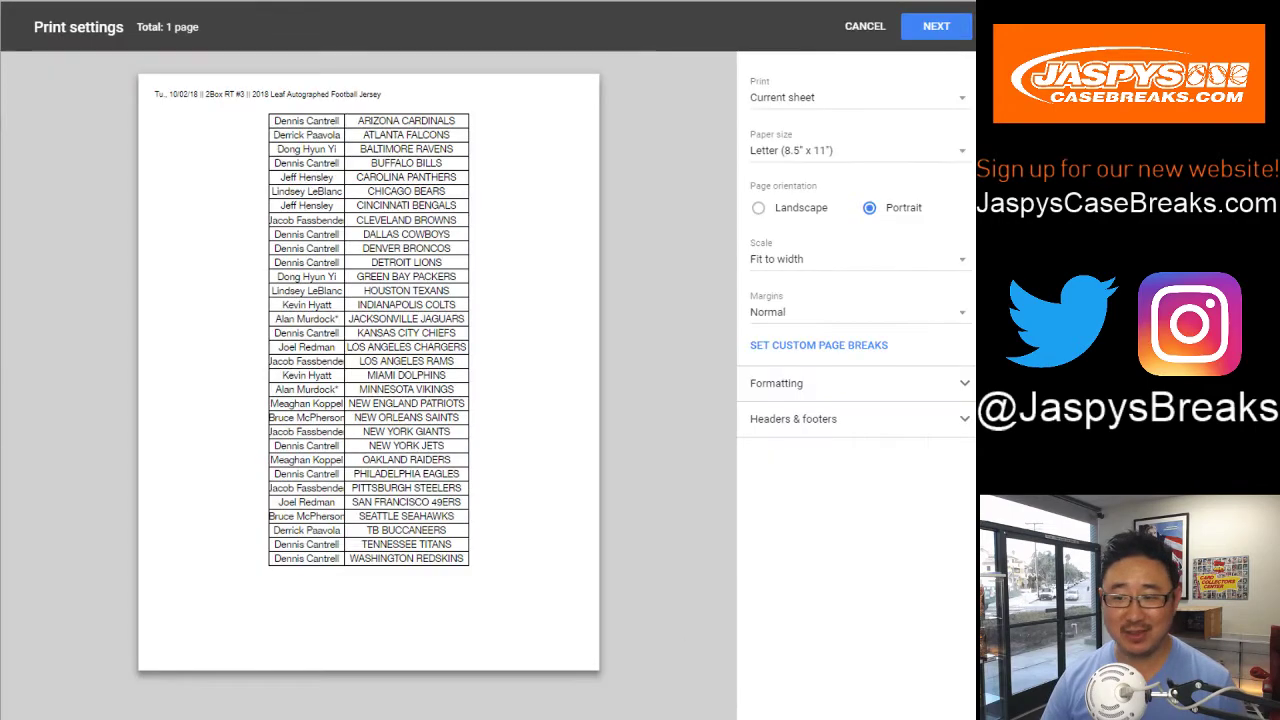
{"action": "left_click", "coordinate": [936, 26]}
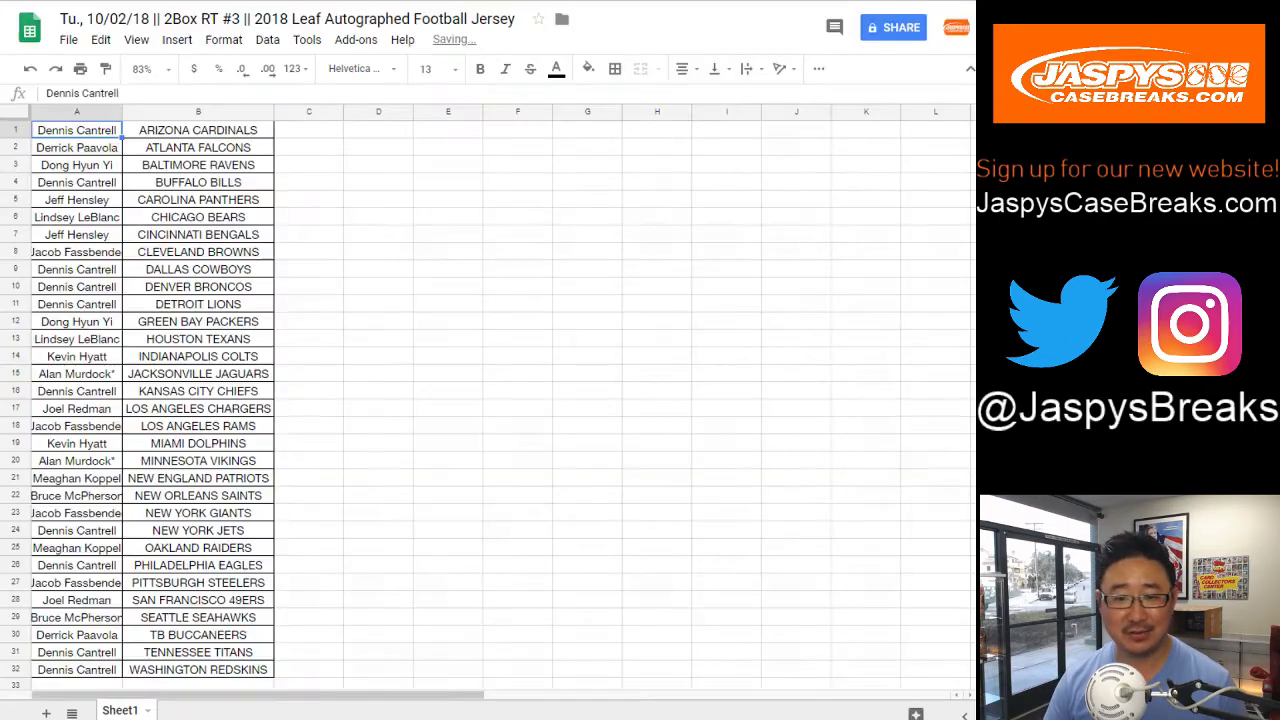